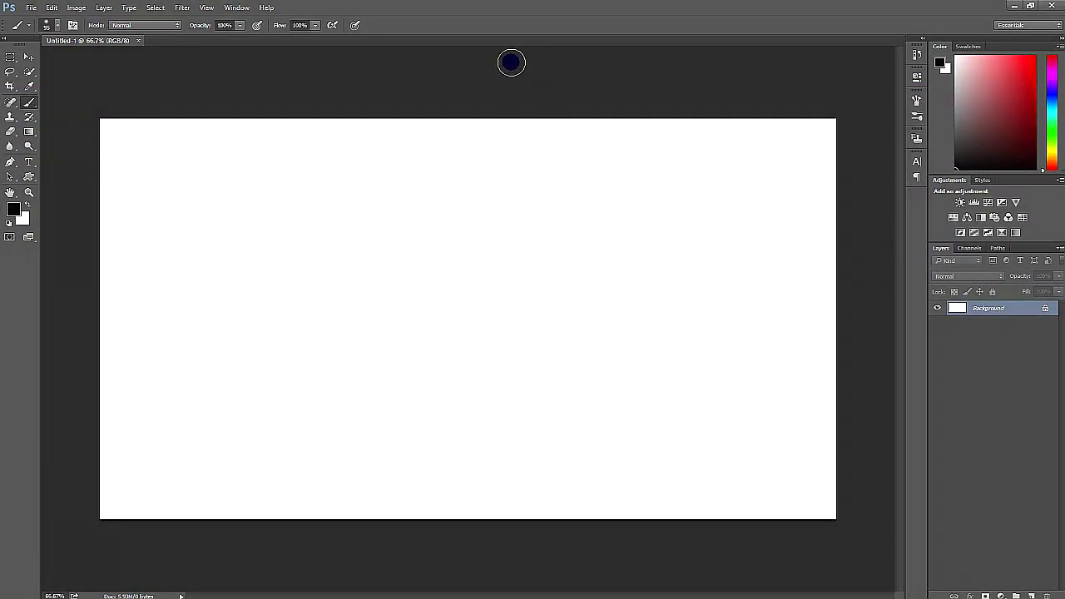
- Open WIN_20150409_144333.JPG from Pictures > Camera Roll, then select the Pen tool
key("ctrl+o")
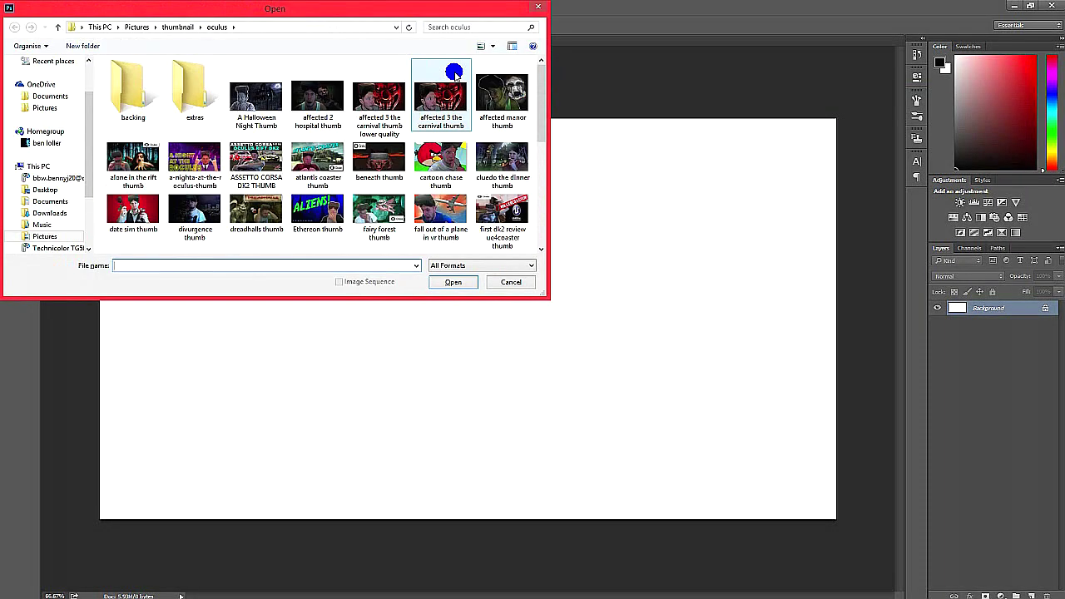
left_click(45, 237)
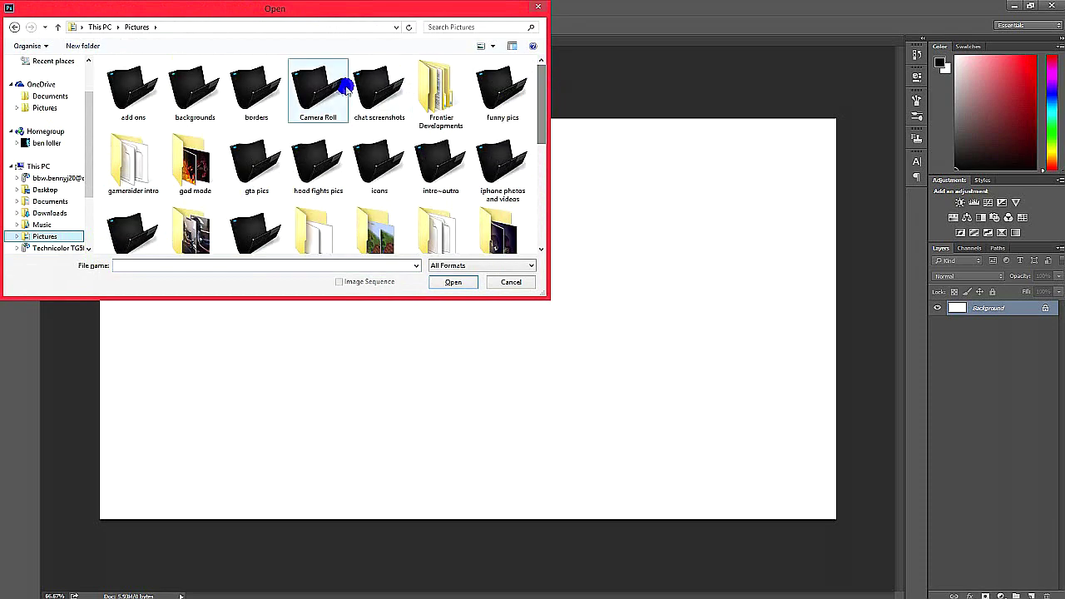
double_click(318, 90)
scroll(350, 166, "down", 5)
left_click(358, 175)
left_click(469, 284)
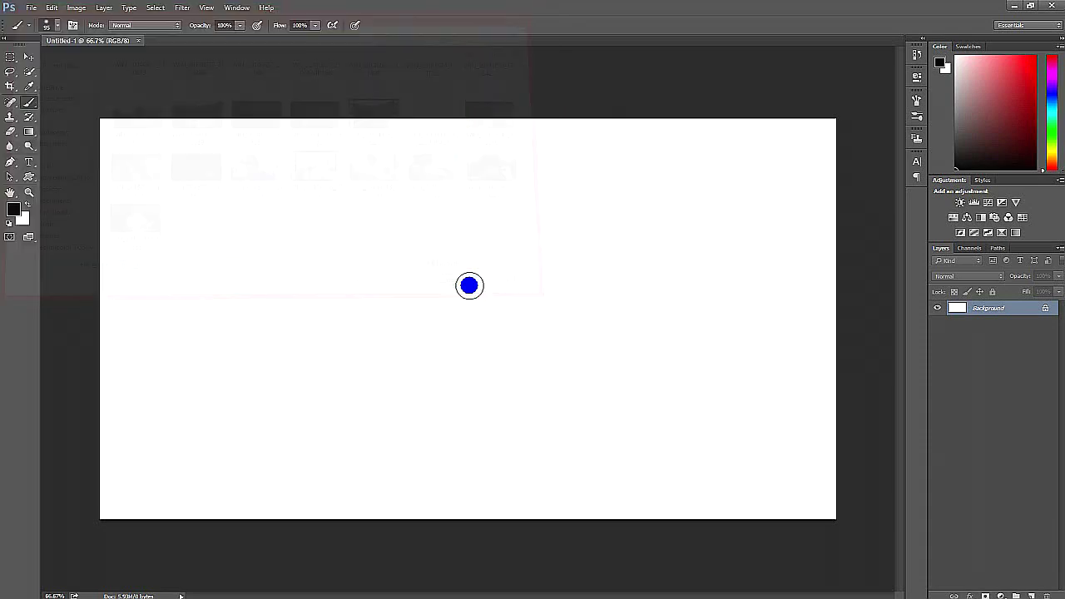
key("p")
scroll(476, 242, "up", 3)
- Start the path at the arm's edge and trace up the shoulder to the neck
left_click_drag(447, 194, 496, 264)
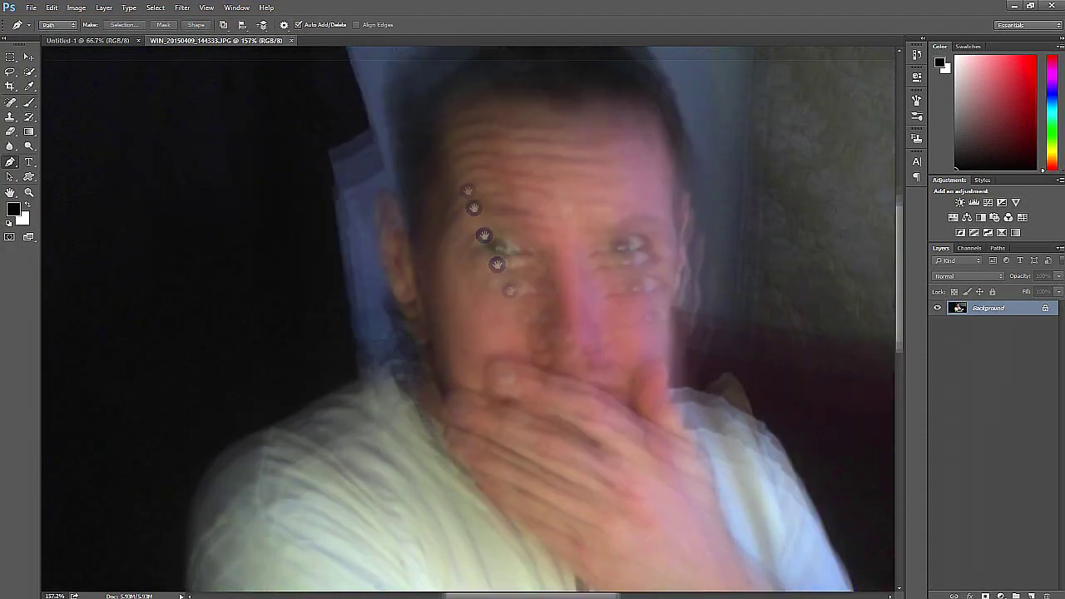
scroll(497, 264, "up", 2)
scroll(497, 264, "down", 5)
left_click(560, 406)
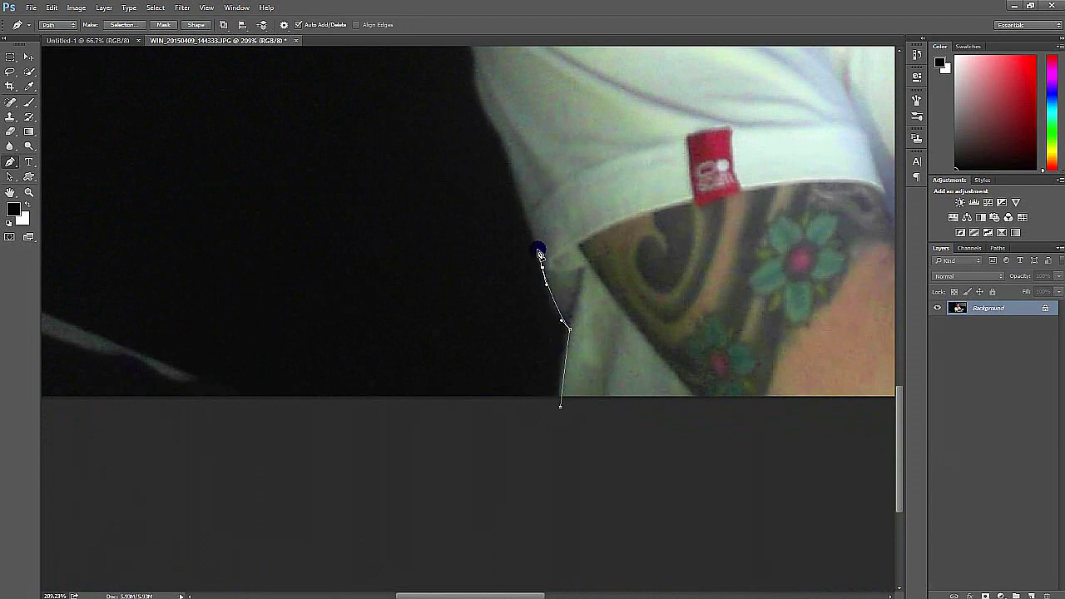
scroll(473, 316, "up", 5)
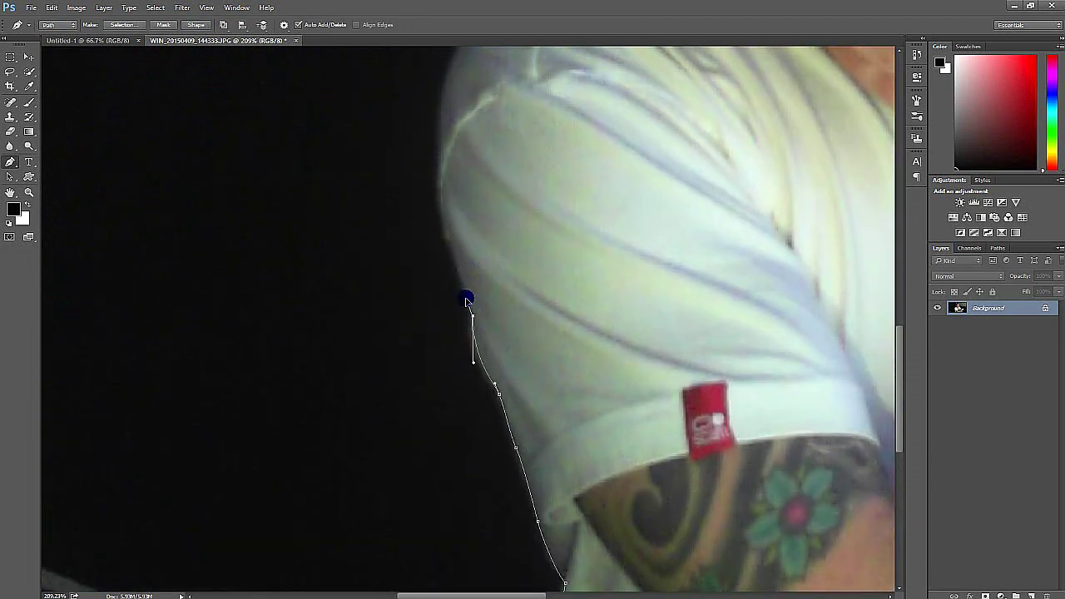
scroll(449, 274, "up", 3)
left_click(430, 256)
left_click(454, 174)
left_click(535, 136)
scroll(524, 175, "up", 3)
scroll(524, 174, "right", 3)
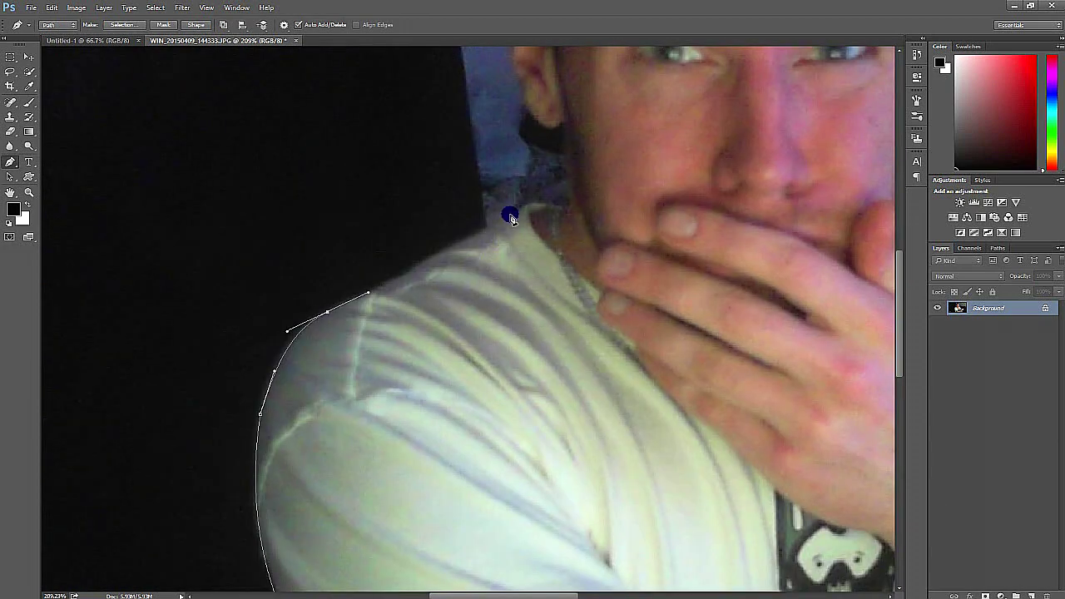
left_click_drag(509, 219, 523, 208)
- Trace the path across the top of the head and down past the ear
scroll(570, 213, "up", 2)
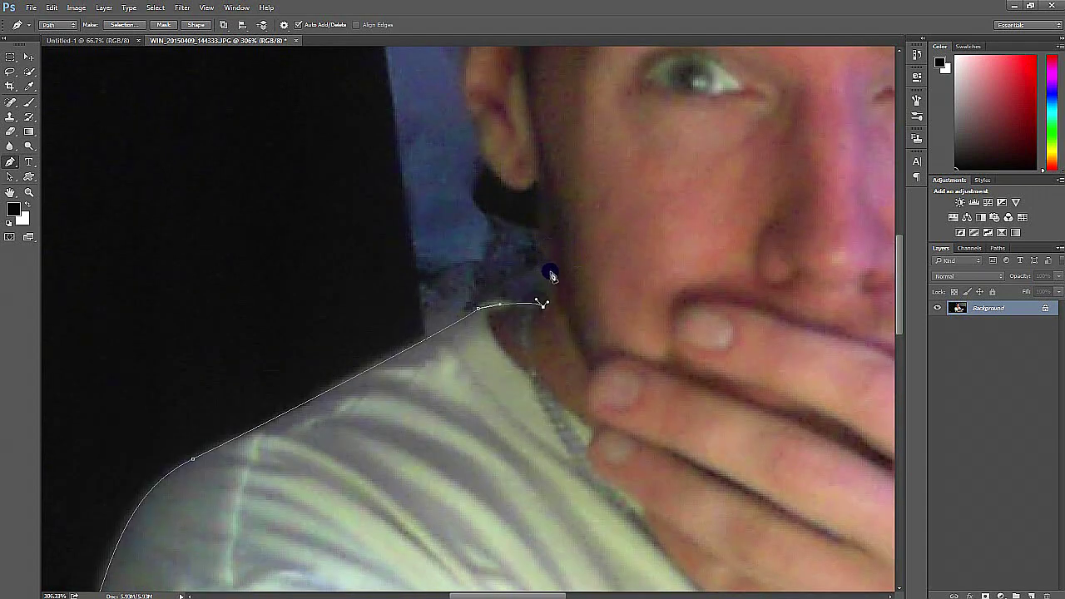
scroll(509, 190, "up", 2)
scroll(509, 190, "right", 1)
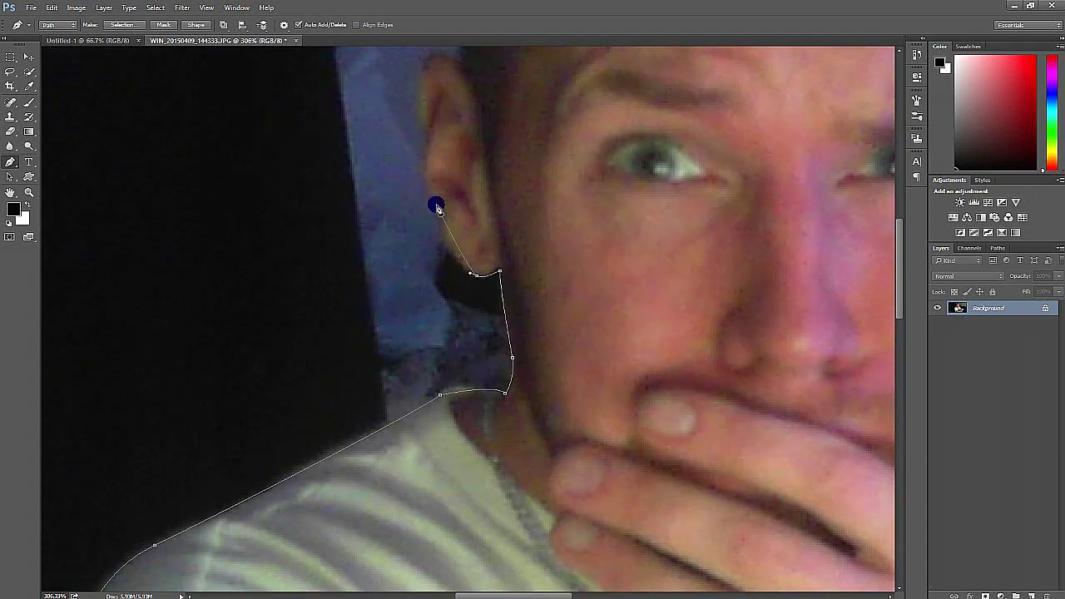
scroll(439, 55, "up", 1)
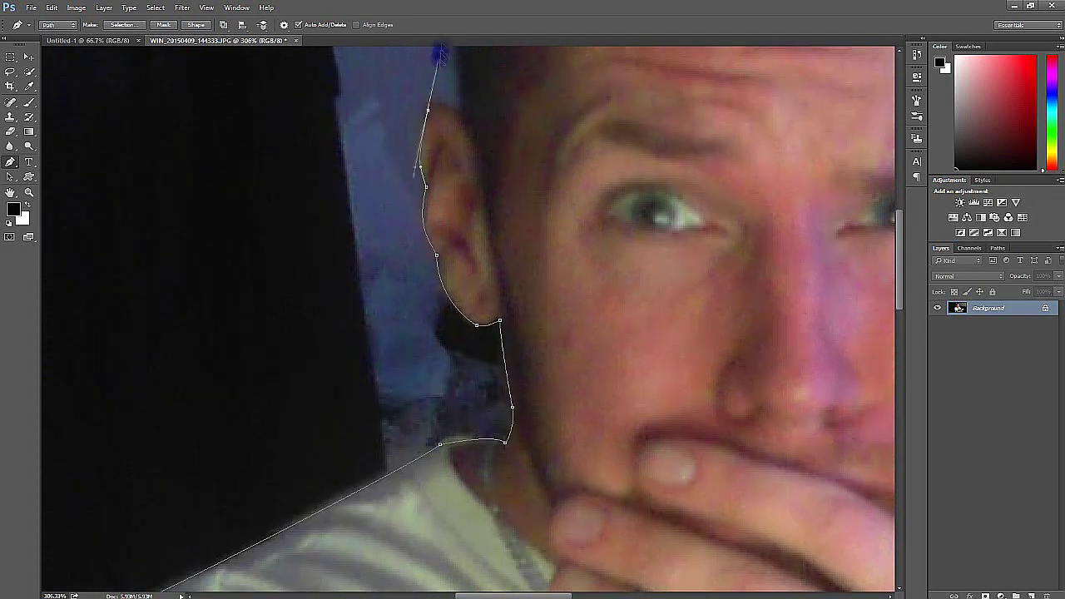
scroll(462, 89, "up", 5)
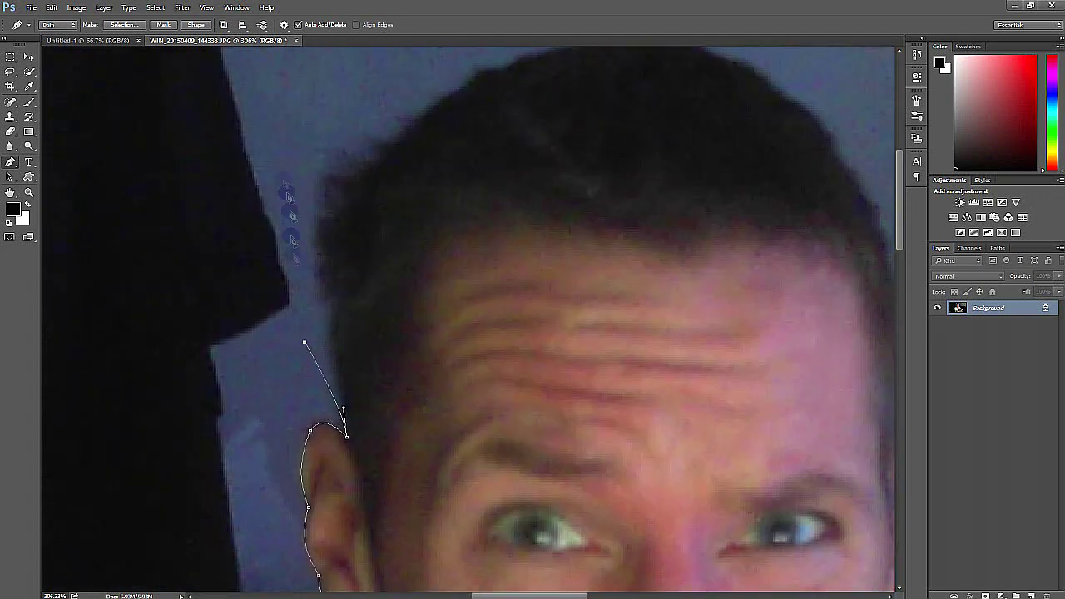
left_click(352, 281)
left_click(547, 209)
left_click(785, 204)
scroll(797, 500, "down", 3)
left_click(576, 372)
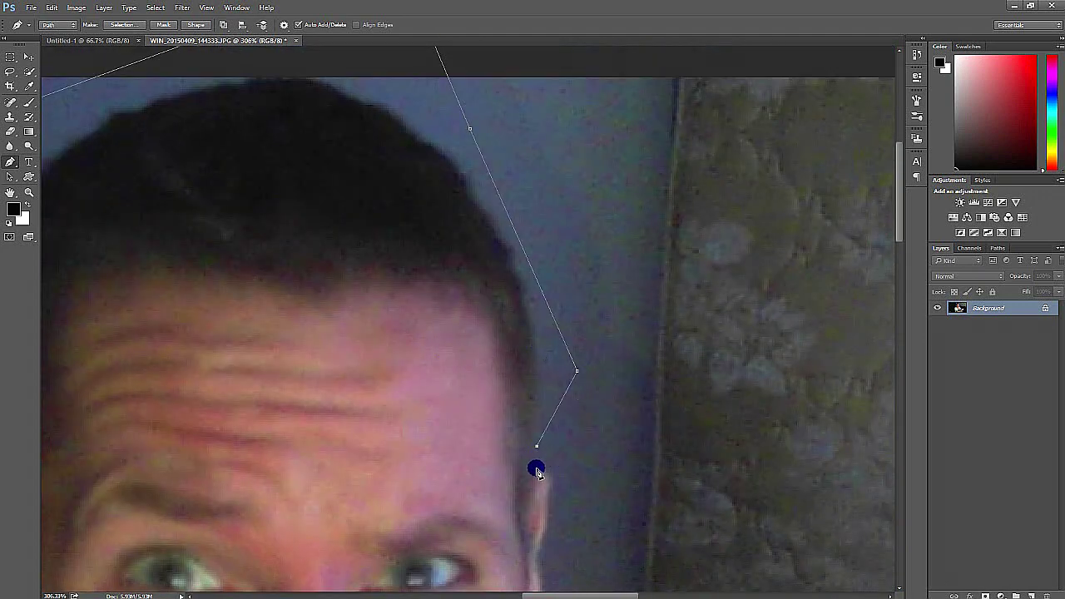
scroll(583, 416, "down", 3)
scroll(625, 347, "up", 1)
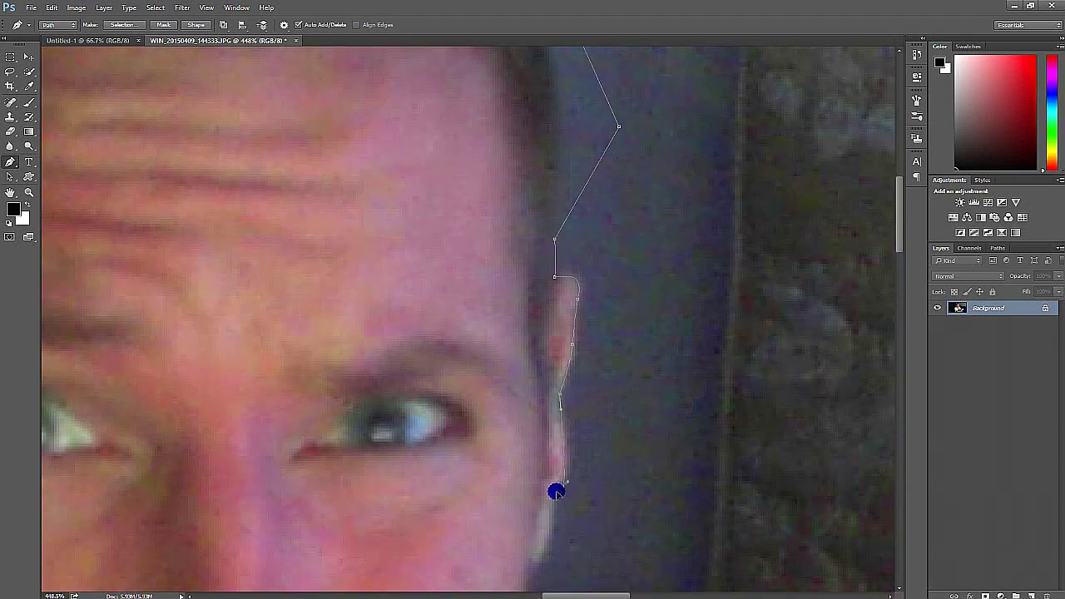
- Continue the path down the face side, chin, shirt shoulder and sleeve cuff
left_click(555, 512)
scroll(583, 416, "down", 5)
scroll(582, 416, "left", 1)
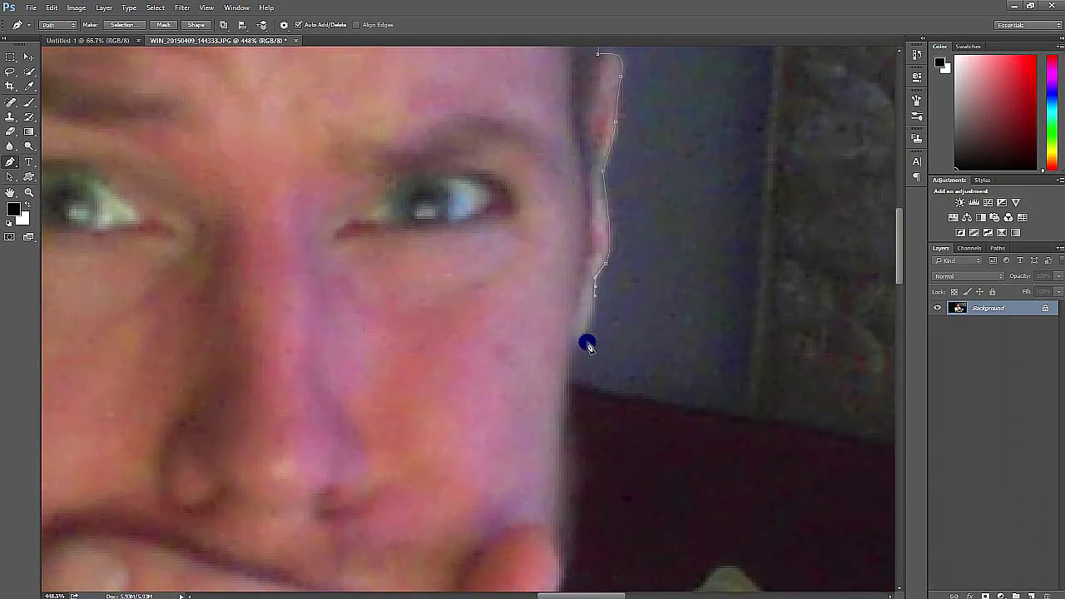
scroll(567, 352, "down", 5)
scroll(574, 295, "right", 1)
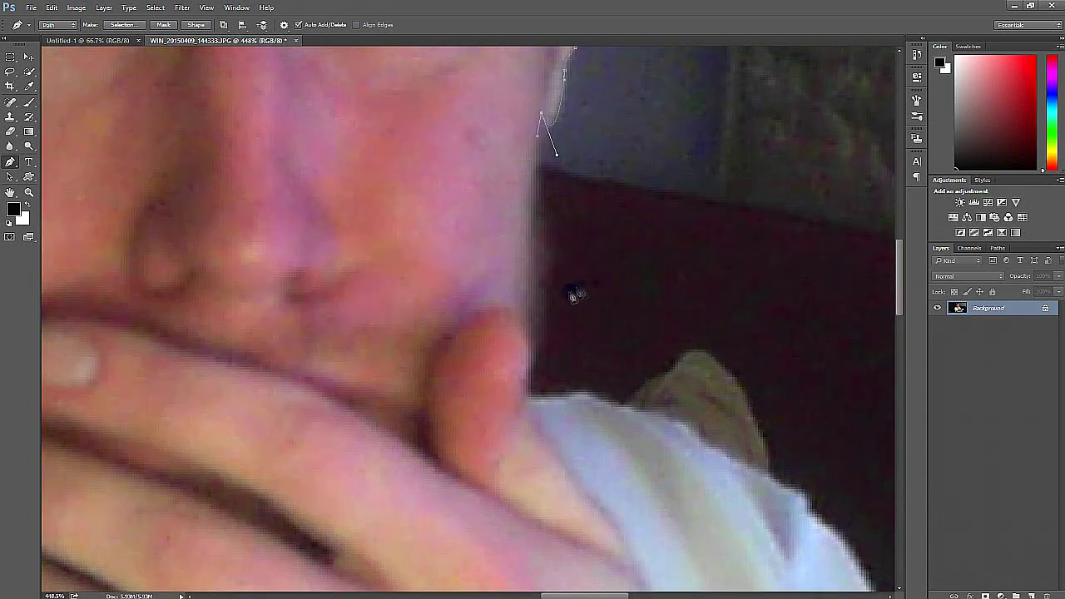
left_click(526, 318)
scroll(528, 349, "down", 5)
scroll(685, 221, "right", 4)
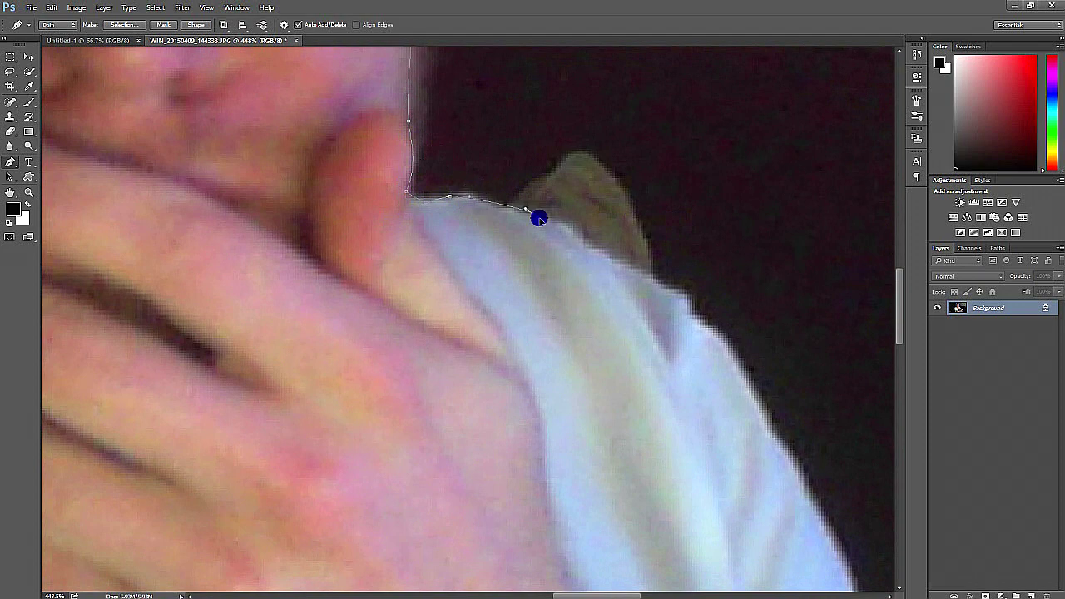
left_click(687, 317)
scroll(687, 316, "down", 5)
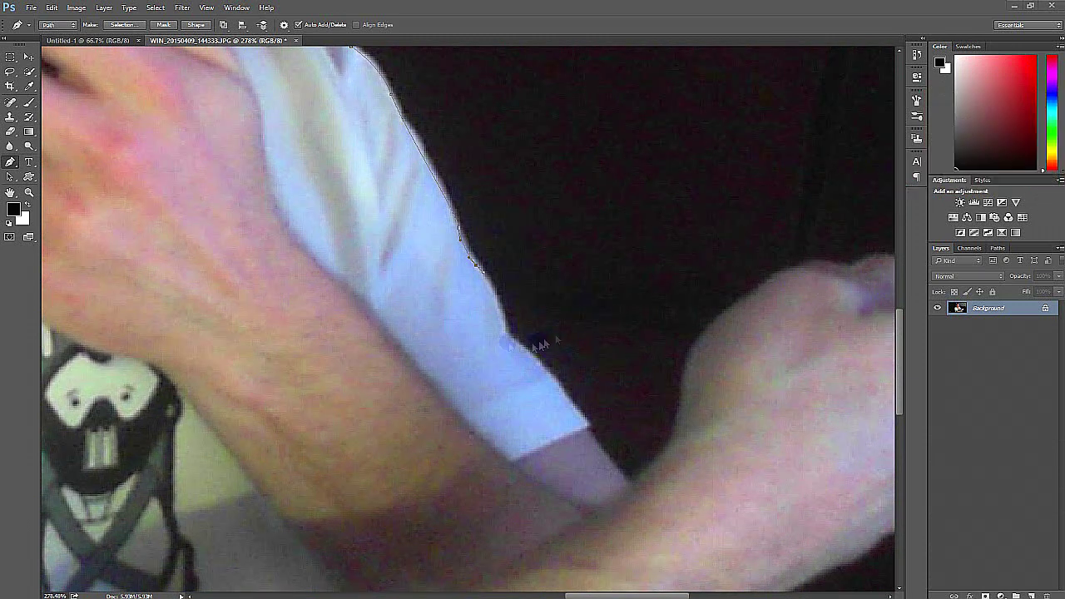
left_click_drag(585, 425, 603, 466)
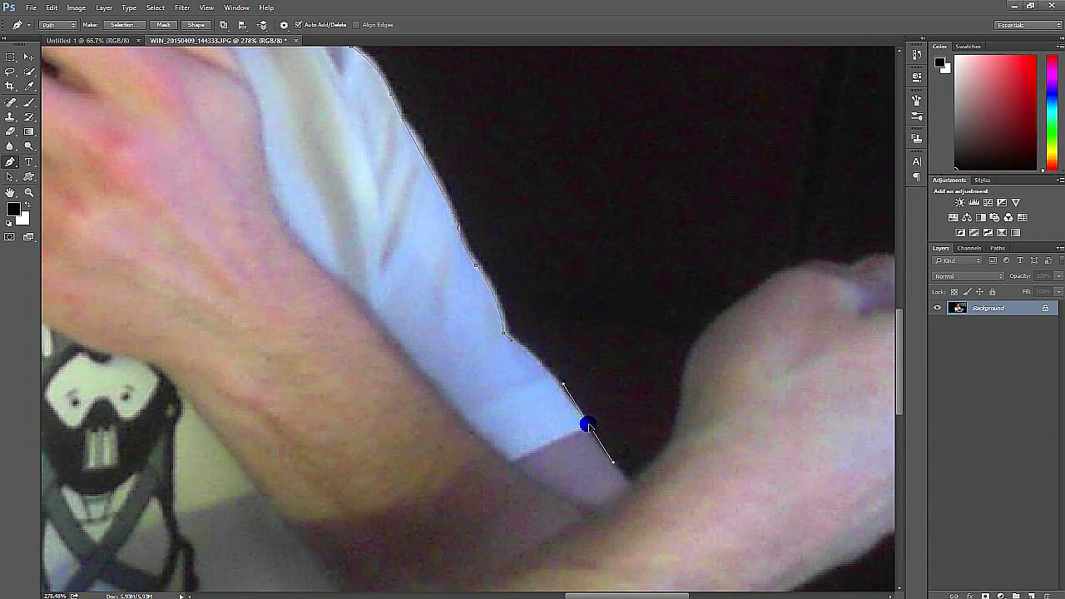
scroll(587, 425, "up", 3)
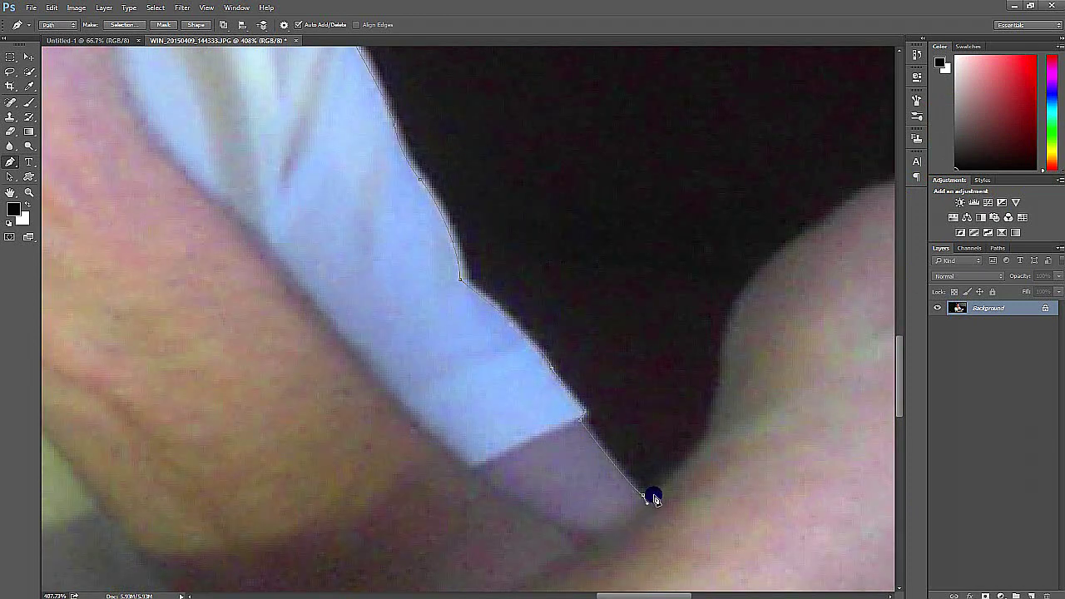
- Trace the path around the raised fist's wrist, knuckles and fingers
left_click_drag(835, 297, 517, 401)
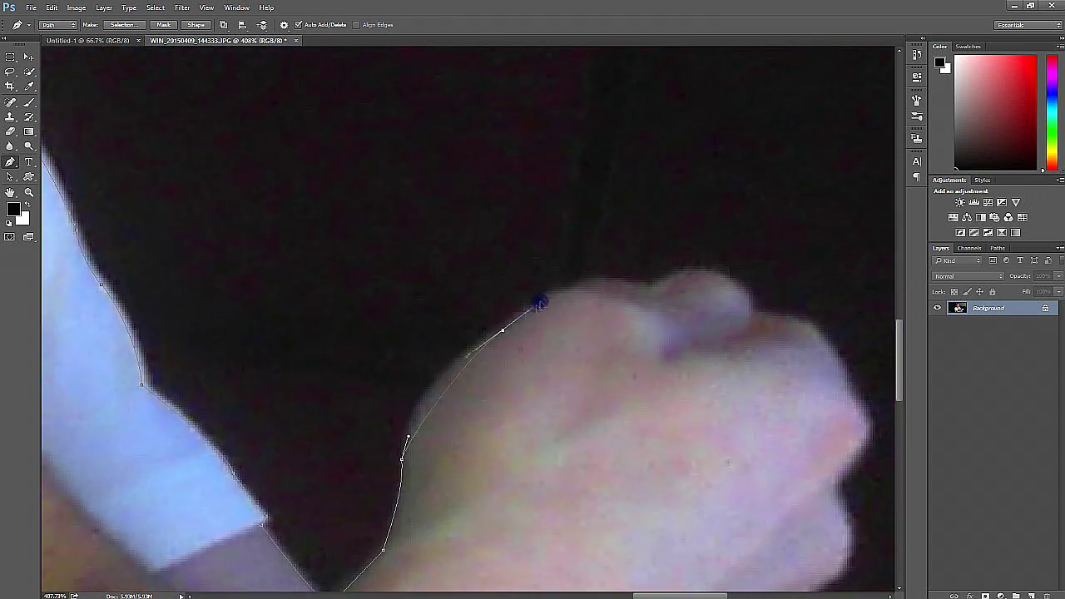
left_click(503, 331)
left_click(530, 307)
left_click_drag(568, 291, 586, 284)
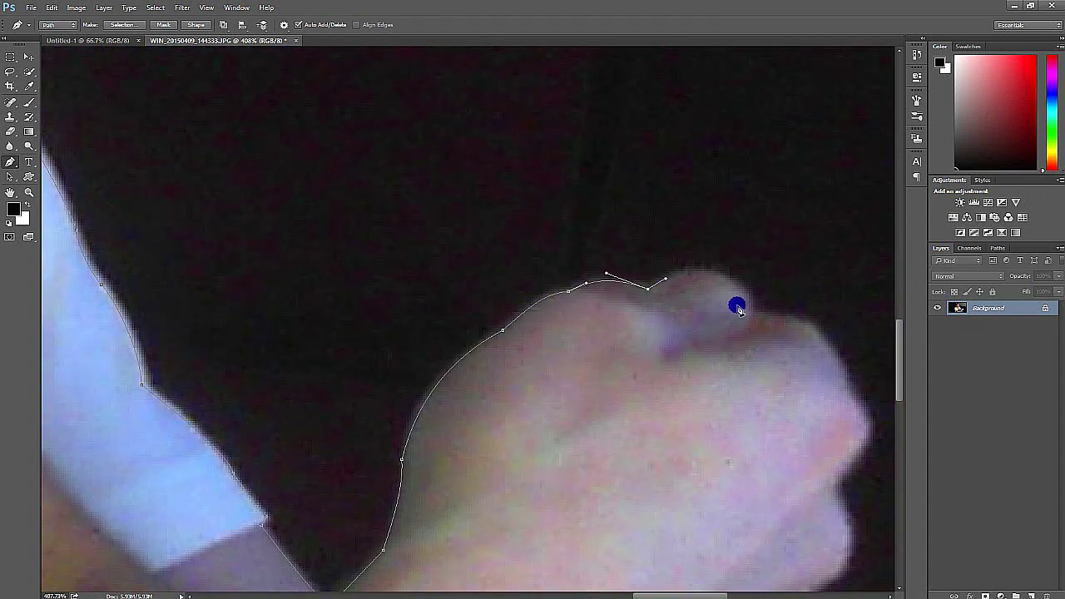
mouse_move(752, 309)
left_mouse_down()
mouse_move(782, 373)
mouse_move(537, 325)
left_mouse_up()
left_click_drag(588, 301, 594, 325)
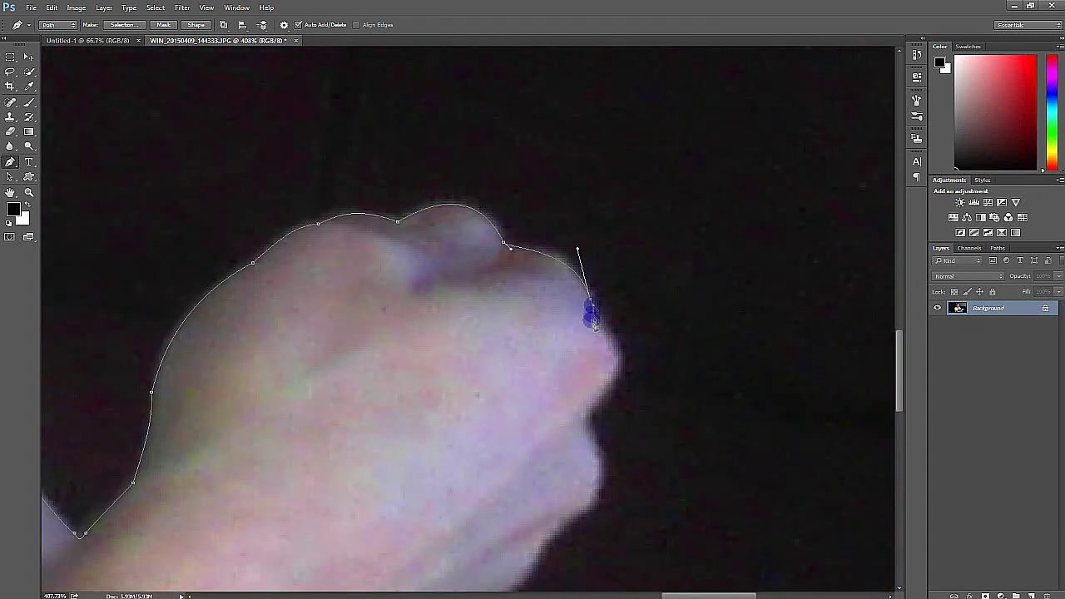
left_click_drag(585, 416, 516, 491)
left_click(587, 508)
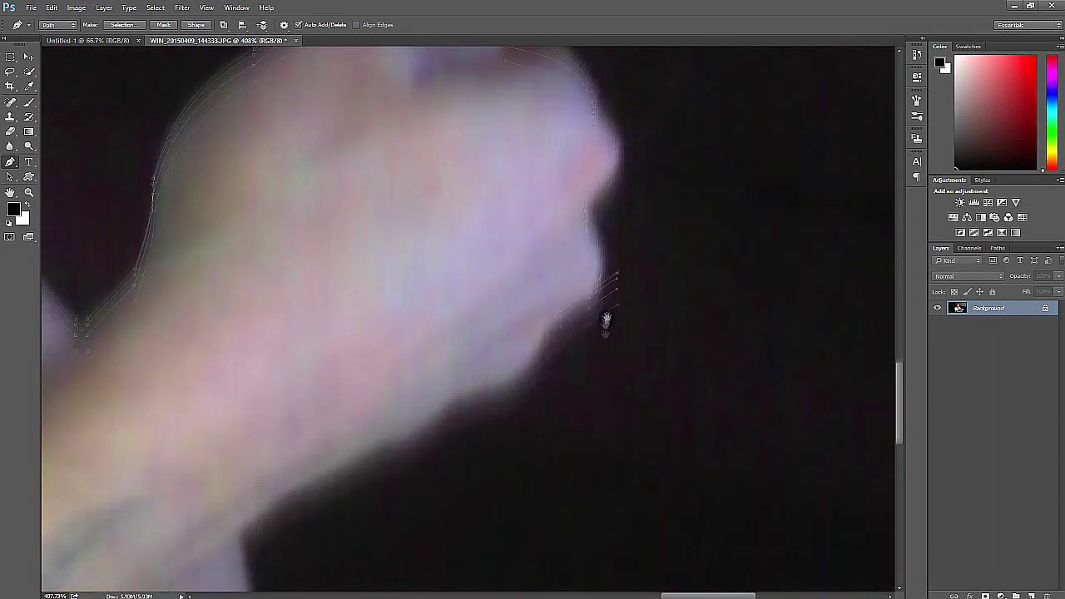
left_click_drag(588, 508, 590, 291)
left_click(541, 331)
left_click_drag(467, 390, 412, 393)
left_click(467, 391, "alt")
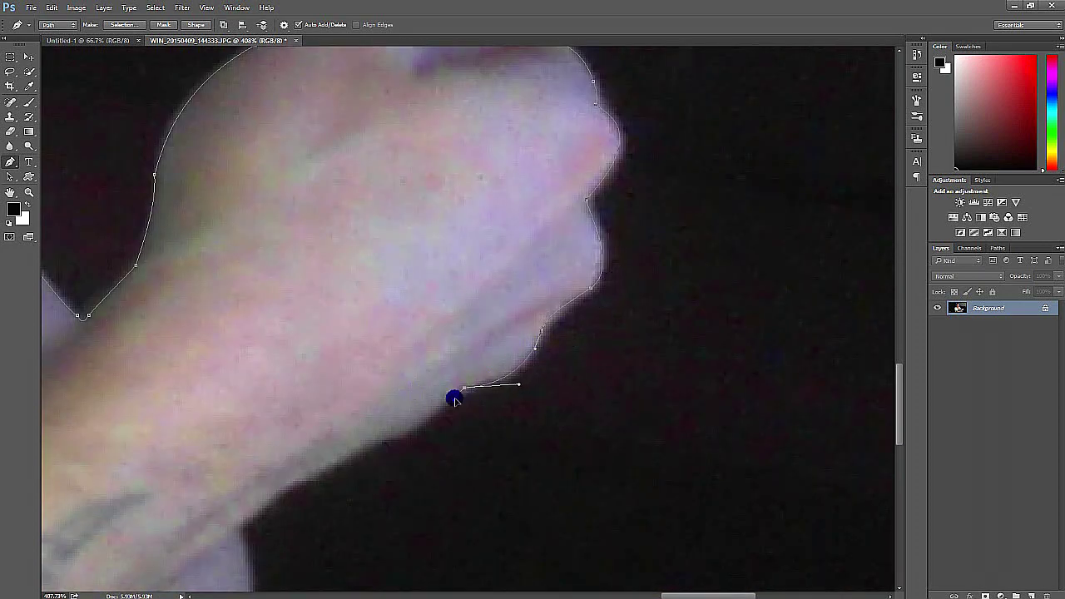
- Finish the path along the forearm underside and down past the elbow
left_click_drag(414, 480, 596, 283)
left_click(418, 331)
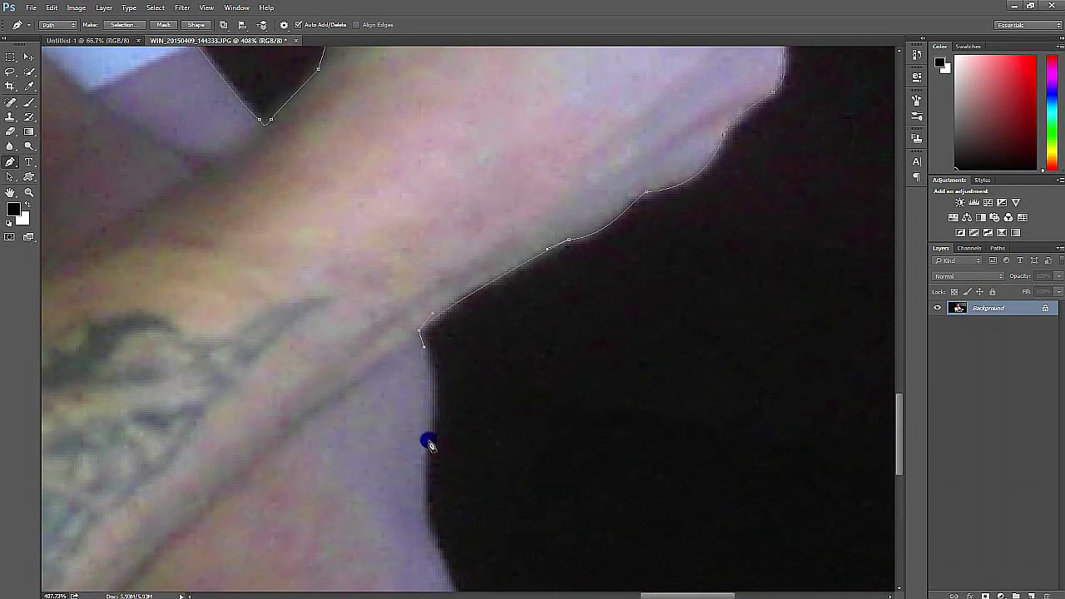
mouse_move(429, 443)
left_mouse_down()
mouse_move(423, 469)
mouse_move(417, 309)
left_mouse_up()
left_click(415, 311)
left_click(412, 355)
left_click(427, 385)
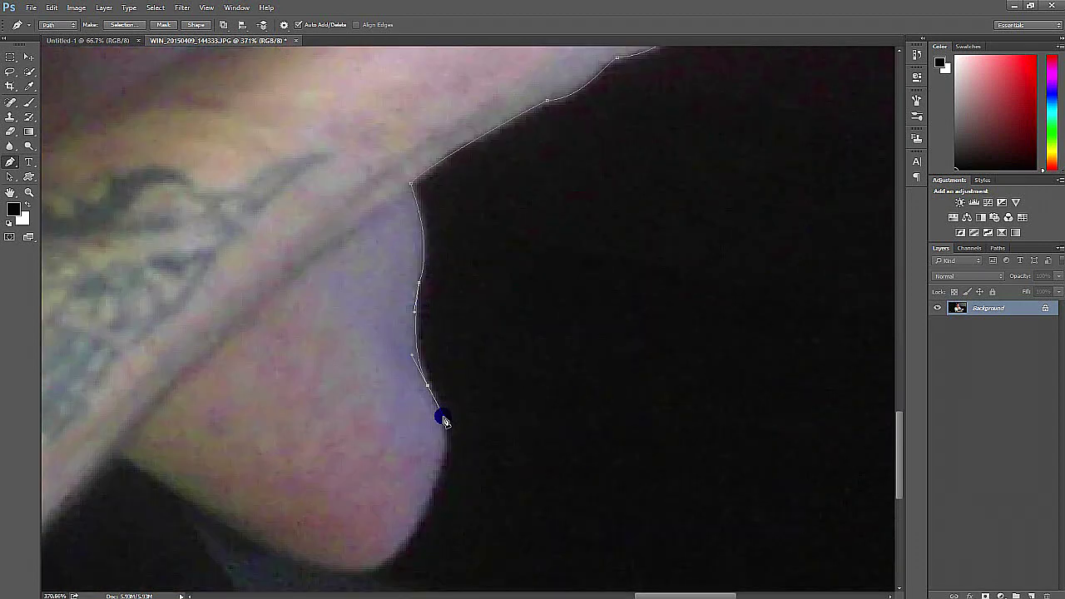
scroll(444, 420, "down", 3)
left_click_drag(443, 420, 528, 352)
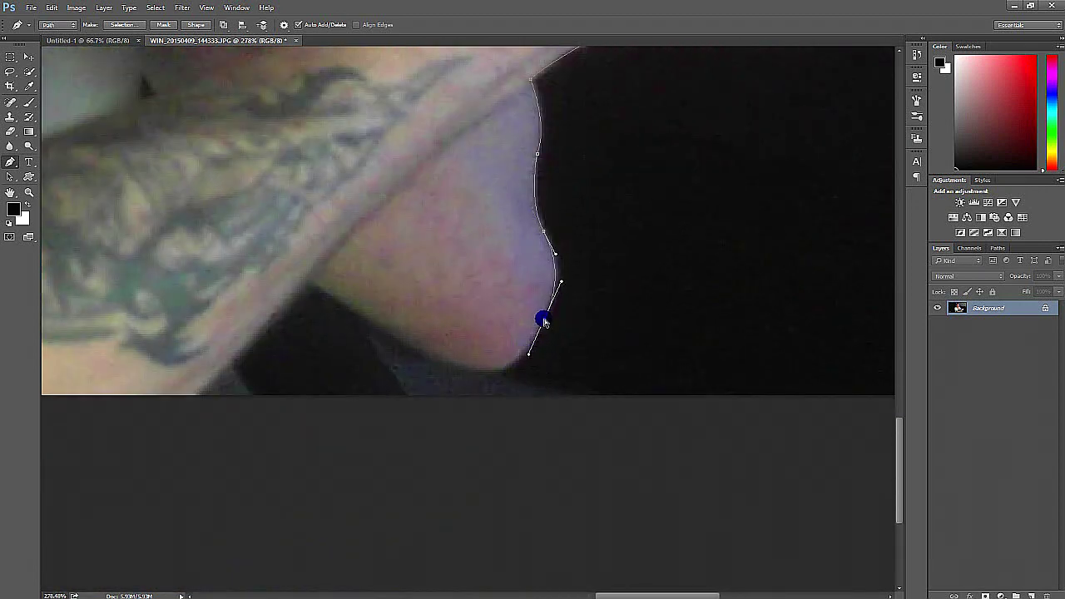
left_click_drag(309, 286, 302, 290)
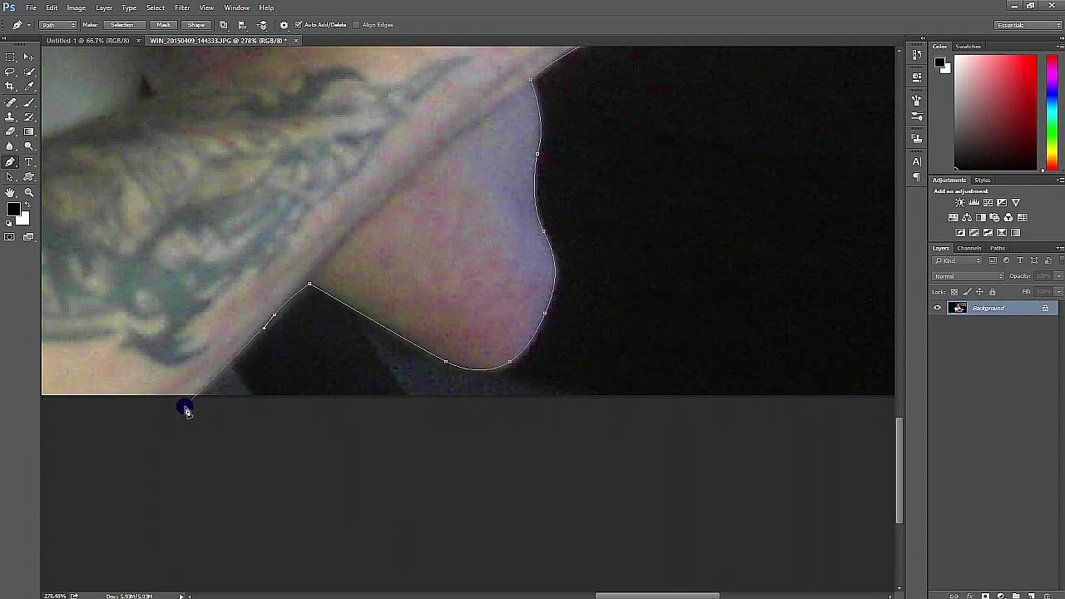
scroll(187, 411, "down", 5)
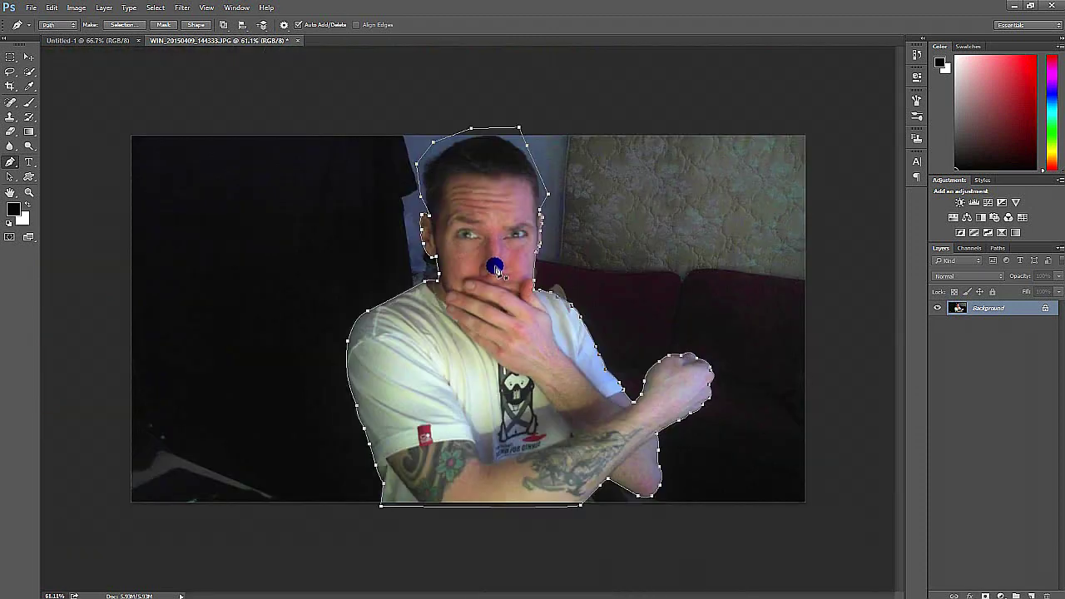
- Convert the man's outline path into a selection
right_click(497, 370)
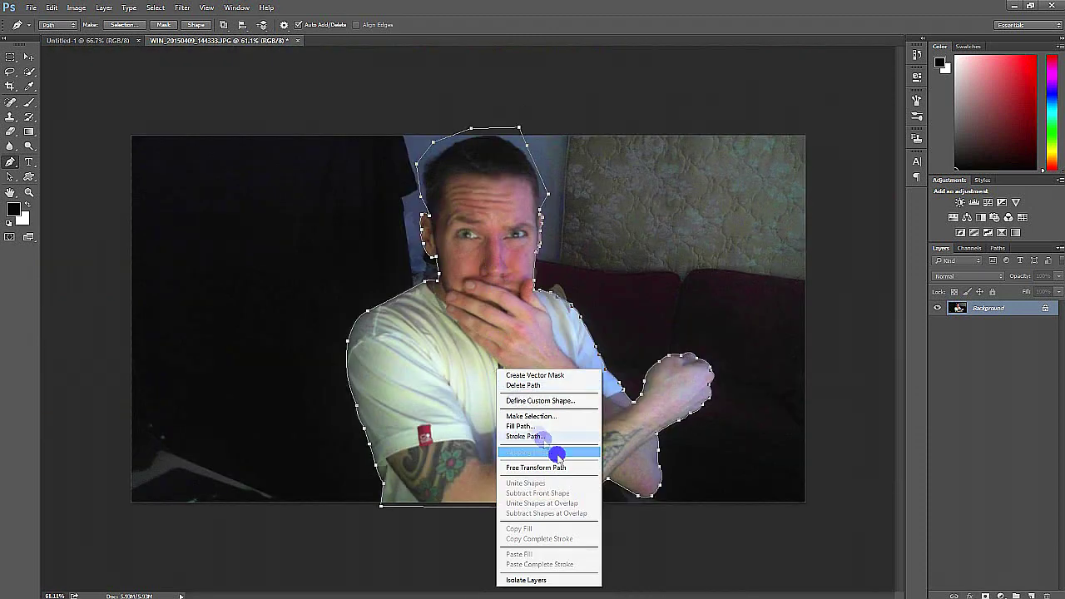
left_click(556, 455)
left_click(614, 173)
- Remove the leftover cap with the Magic Wand and erase jagged pixels along the hair edge
scroll(487, 209, "up", 3)
scroll(566, 173, "up", 2)
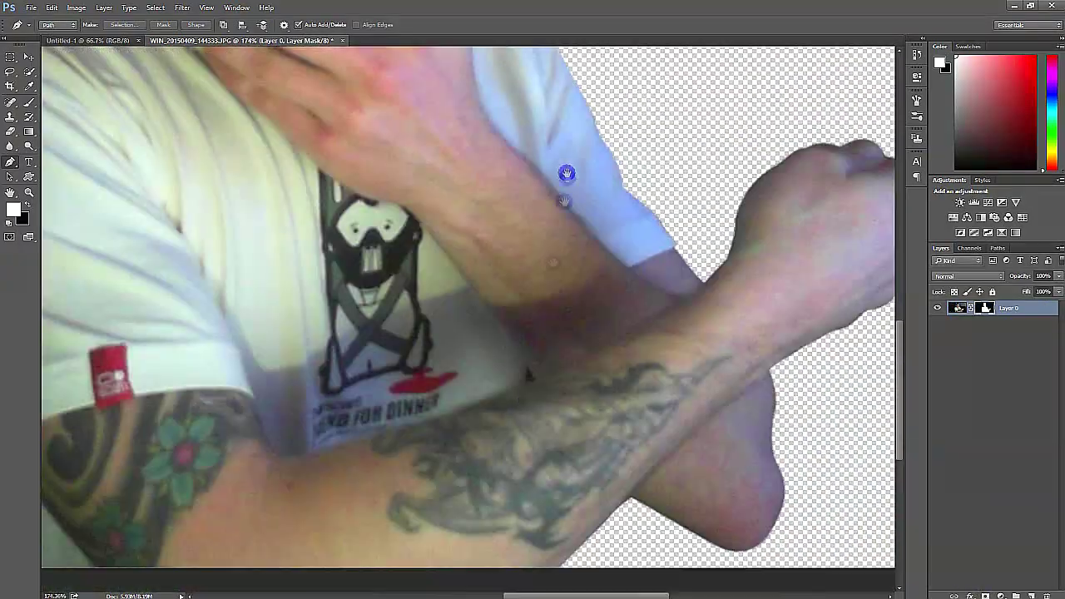
scroll(529, 366, "up", 3)
scroll(533, 359, "up", 2)
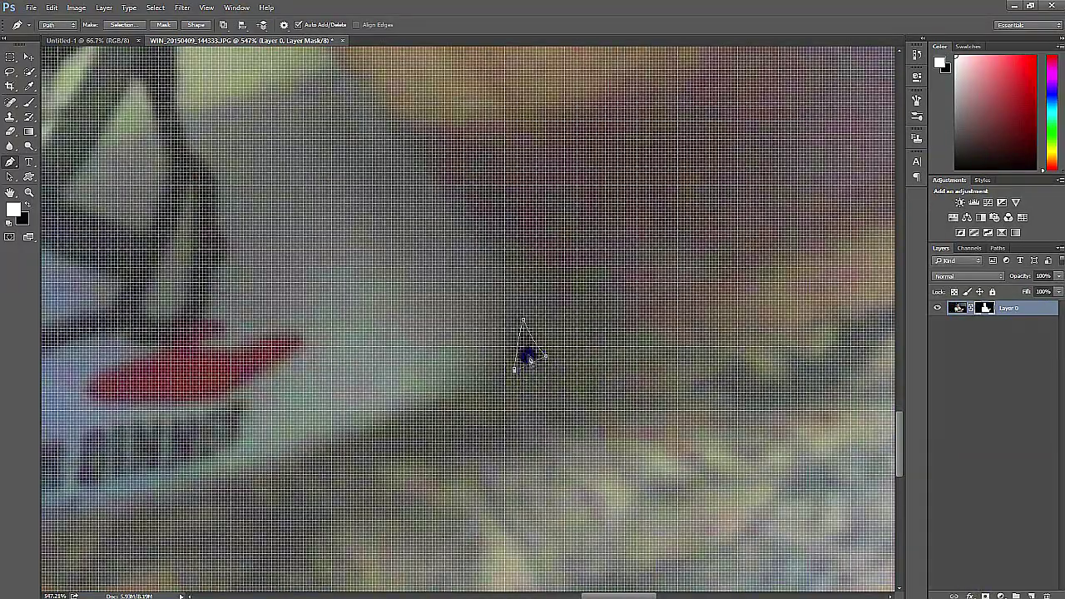
scroll(537, 333, "down", 4)
left_click_drag(538, 316, 584, 473)
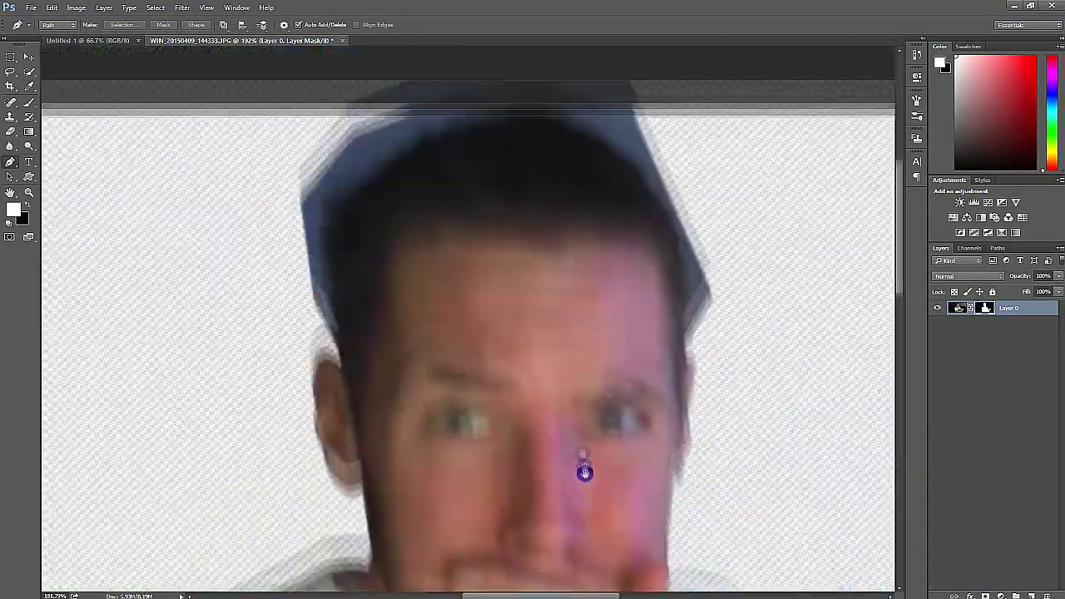
left_click(83, 79)
left_click(634, 156)
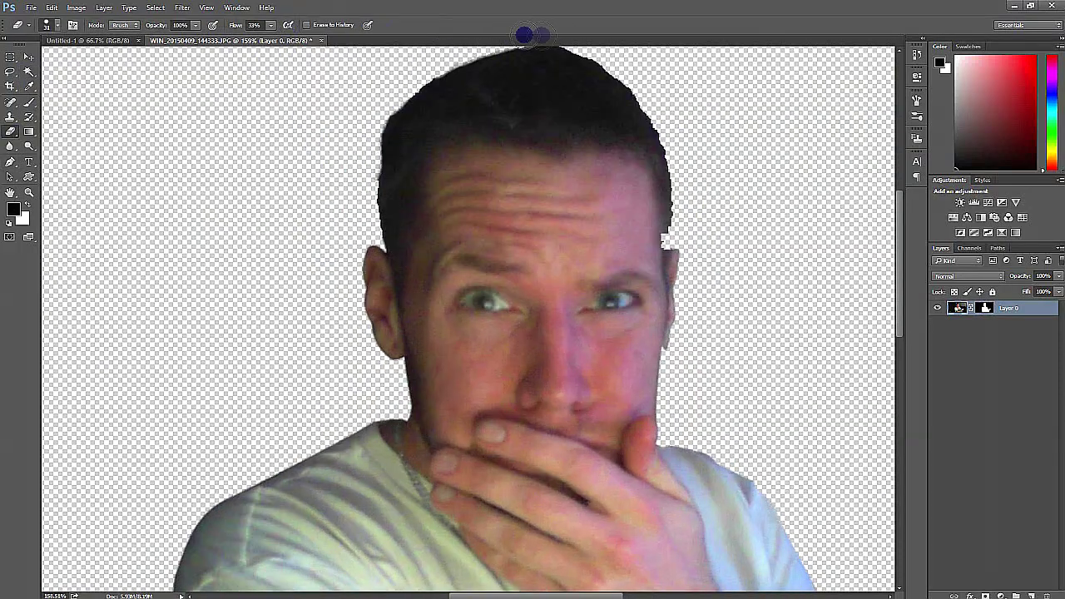
mouse_move(523, 34)
left_mouse_down()
mouse_move(678, 155)
mouse_move(675, 231)
left_mouse_up()
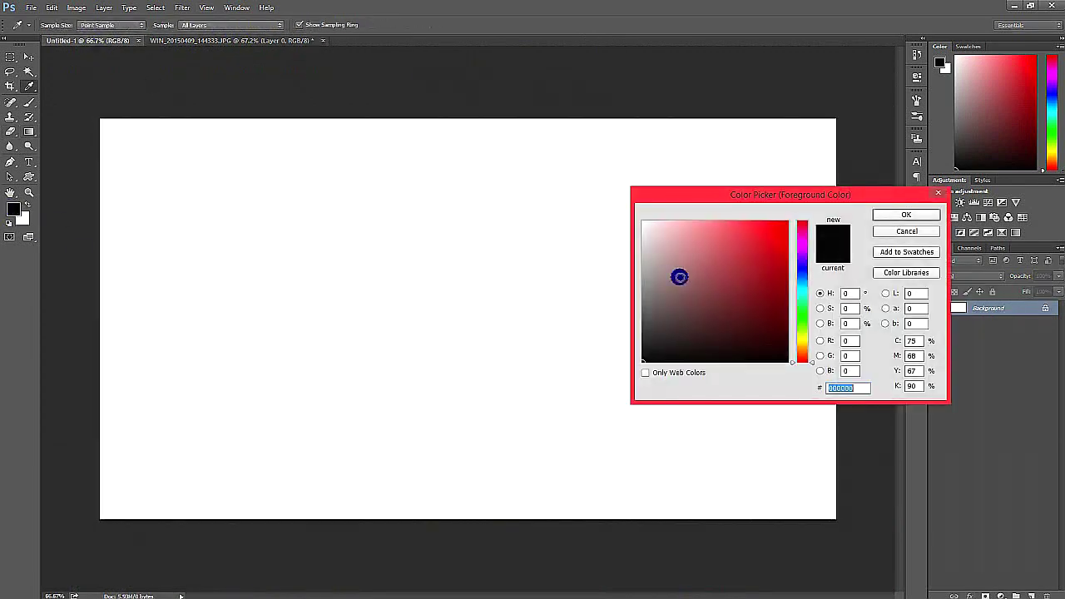
- Set the foreground colour to bright cyan and the background colour to blue
left_click_drag(805, 349, 802, 285)
left_click(782, 225)
left_click(906, 215)
left_click(23, 219)
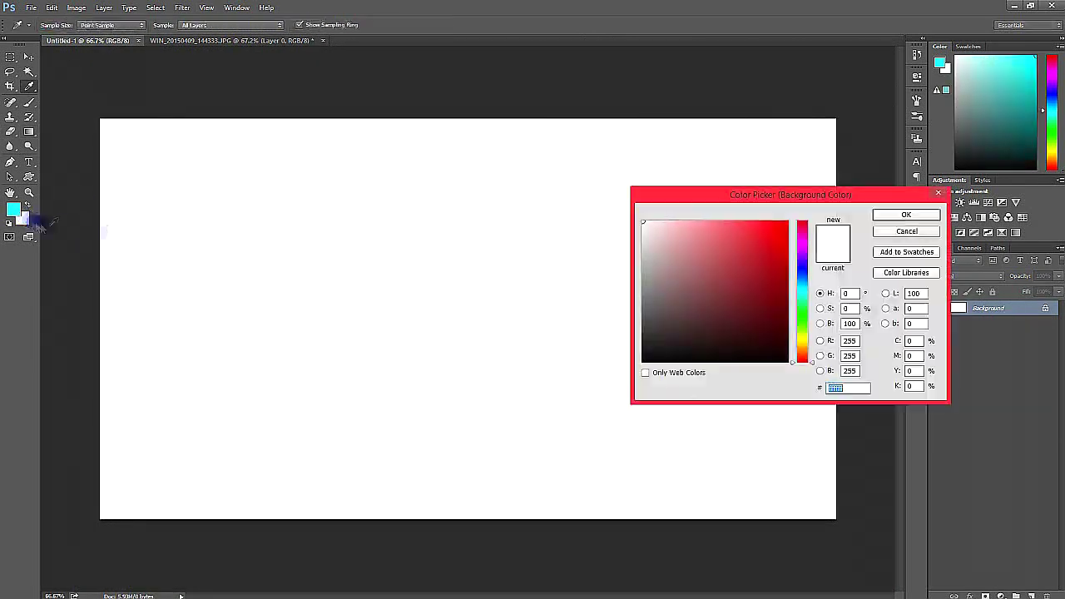
left_click(802, 275)
left_click(782, 226)
- Select the Gradient tool and bring up its preset list
left_click(906, 215)
key("g")
left_click(85, 26)
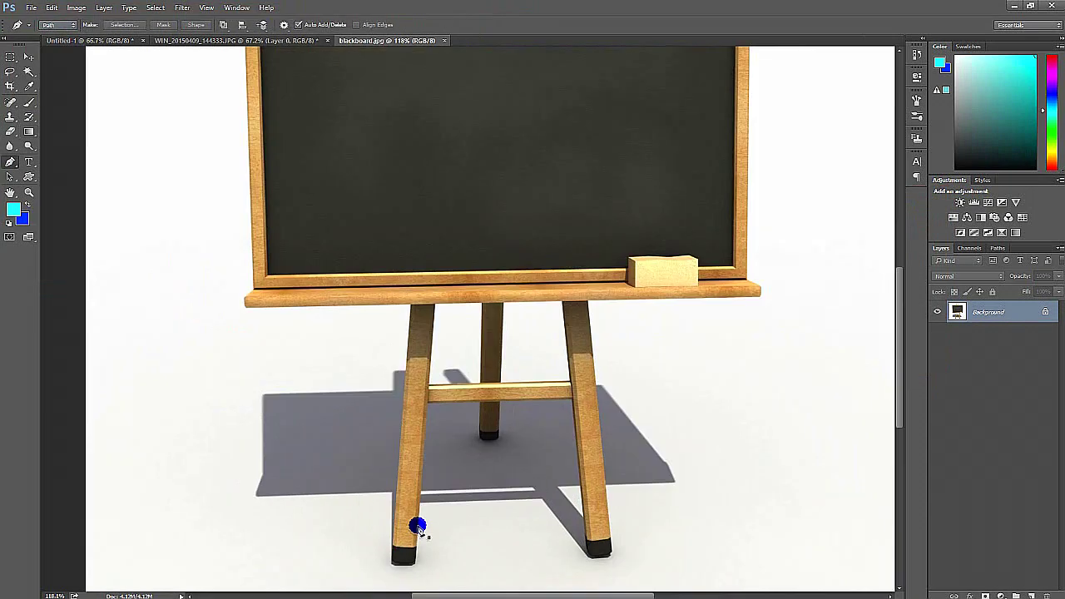
- Trace the easel's right leg outline with the Pen tool
scroll(396, 483, "up", 2)
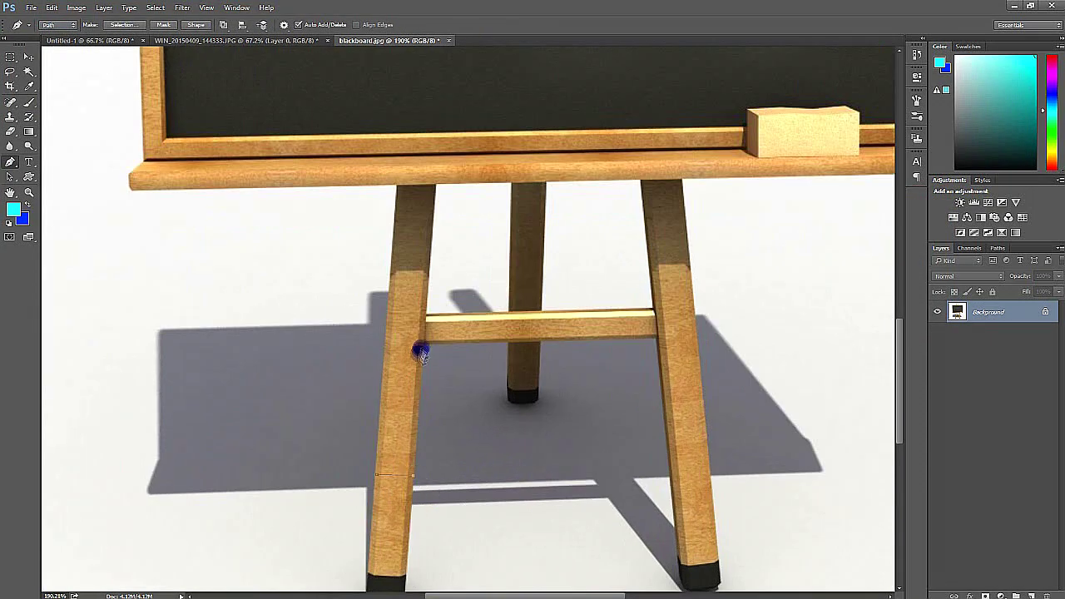
left_click(709, 473)
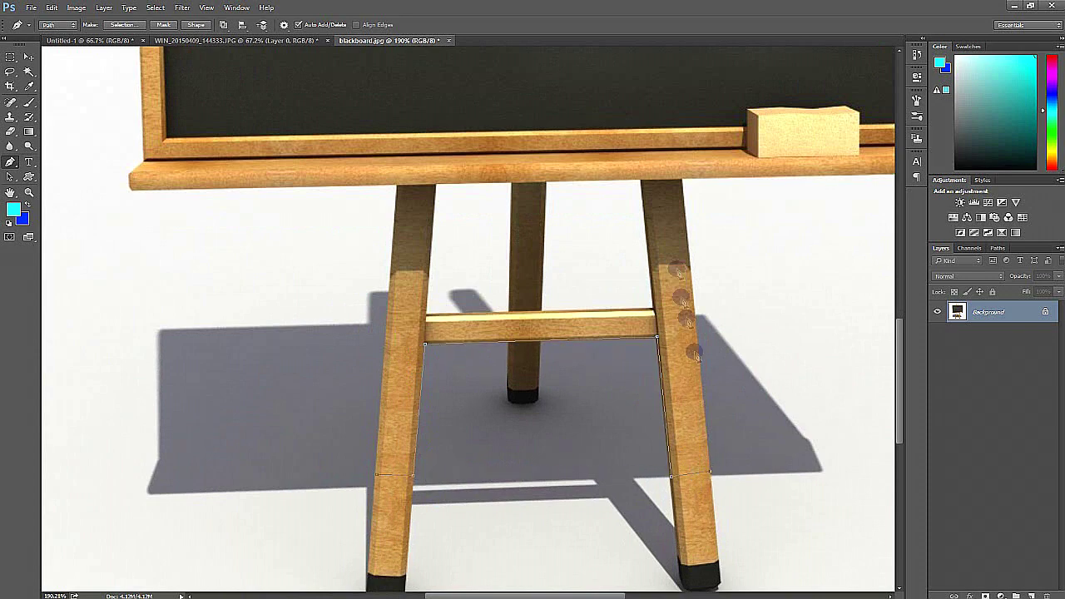
left_click(683, 180)
left_click_drag(765, 262, 424, 278)
scroll(597, 165, "up", 5)
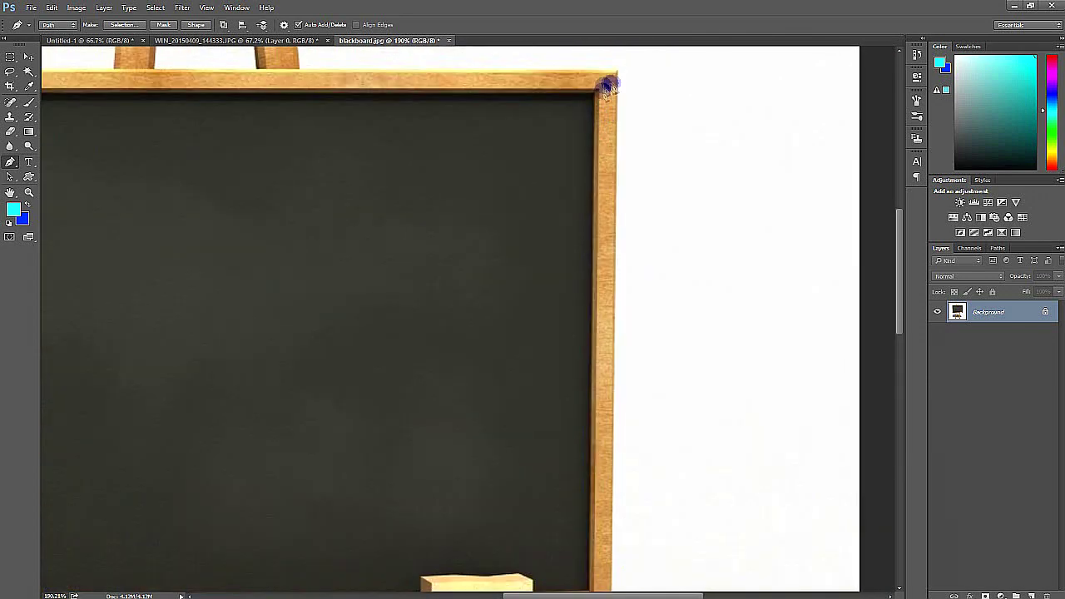
scroll(583, 125, "up", 2)
scroll(628, 366, "up", 4)
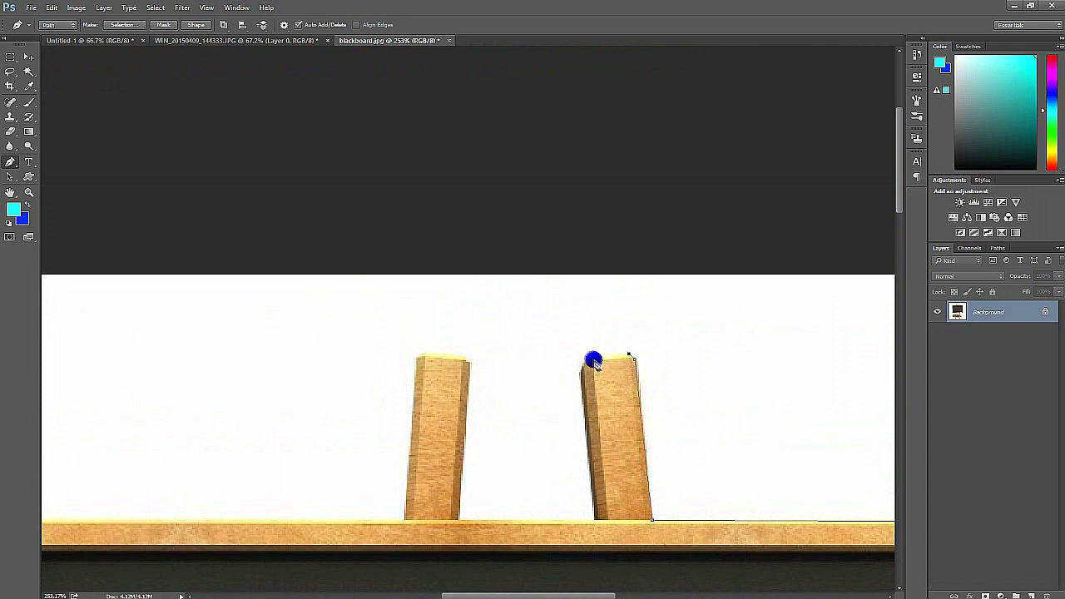
- Continue the easel outline around the left post and the board's lower-left corner
left_click(457, 520)
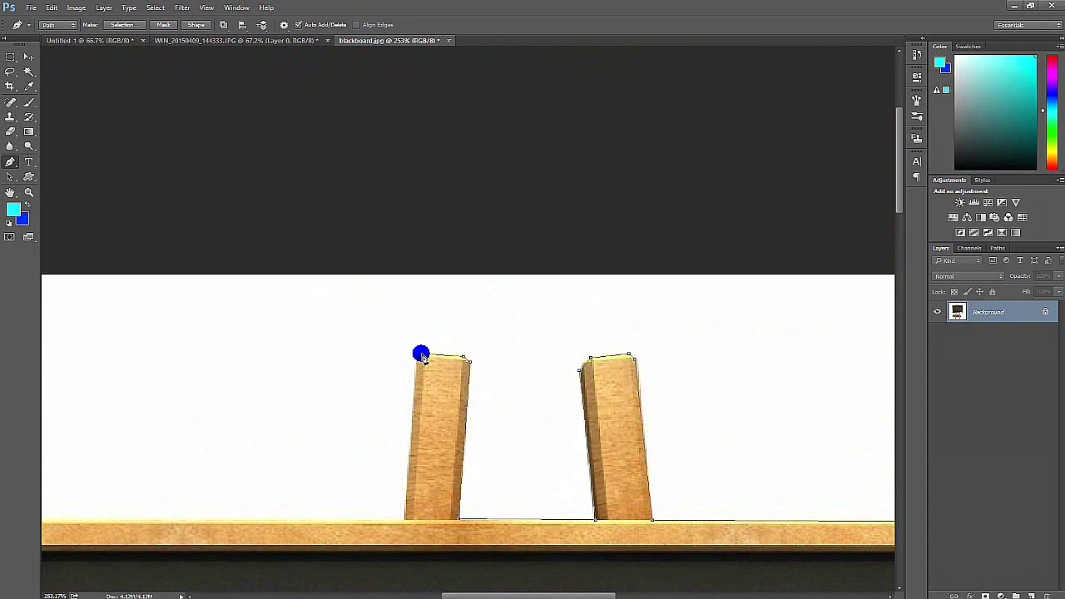
scroll(425, 483, "down", 2)
scroll(585, 361, "down", 5)
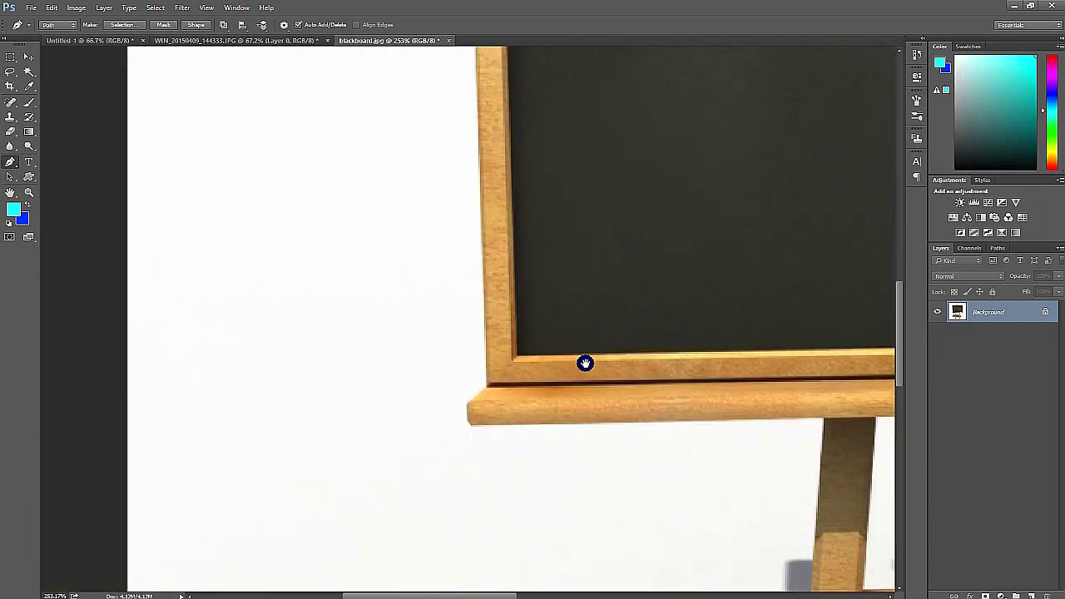
left_click(471, 376)
scroll(592, 380, "right", 5)
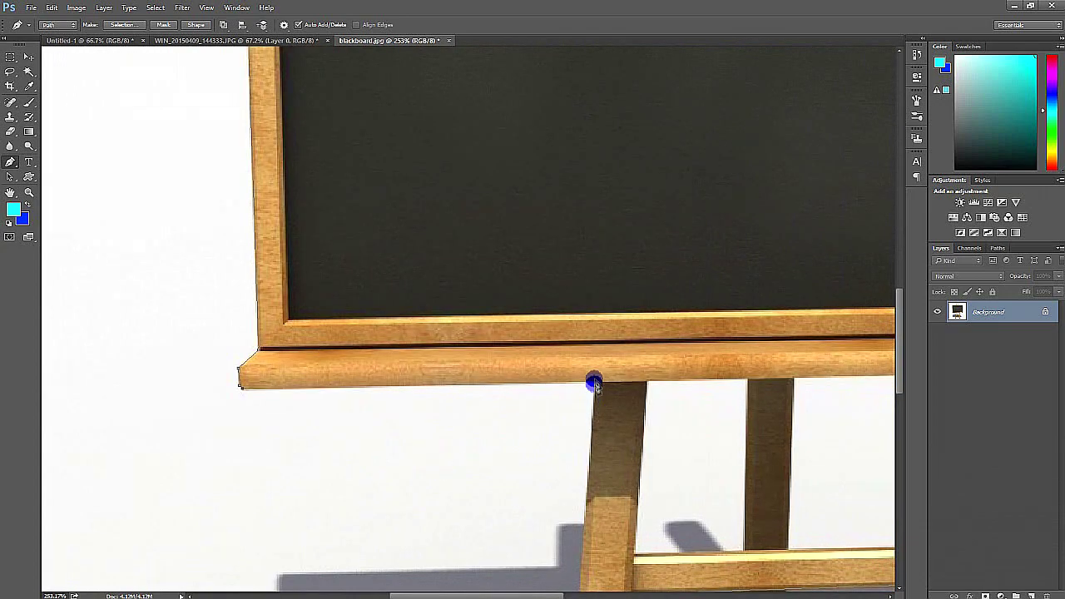
scroll(621, 252, "down", 5)
scroll(561, 385, "down", 3)
scroll(626, 391, "down", 3)
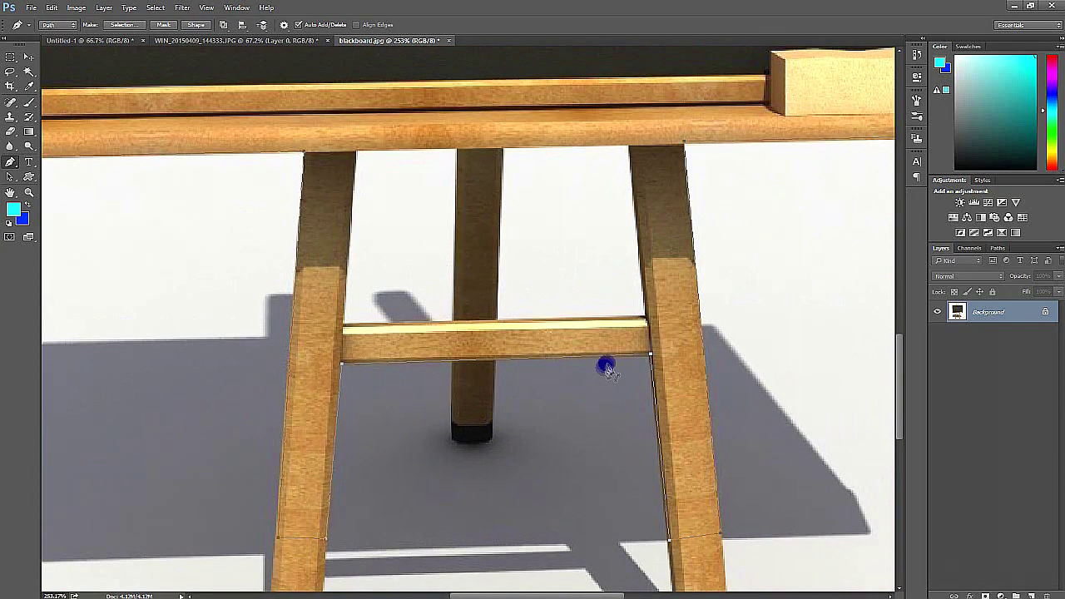
- Convert the easel outline into a selection and add a layer mask
right_click(599, 154)
left_click(637, 202)
left_click(1000, 596)
- Outline the left gap between the legs, delete it from the mask, and deselect
scroll(504, 267, "up", 4)
scroll(503, 266, "up", 3)
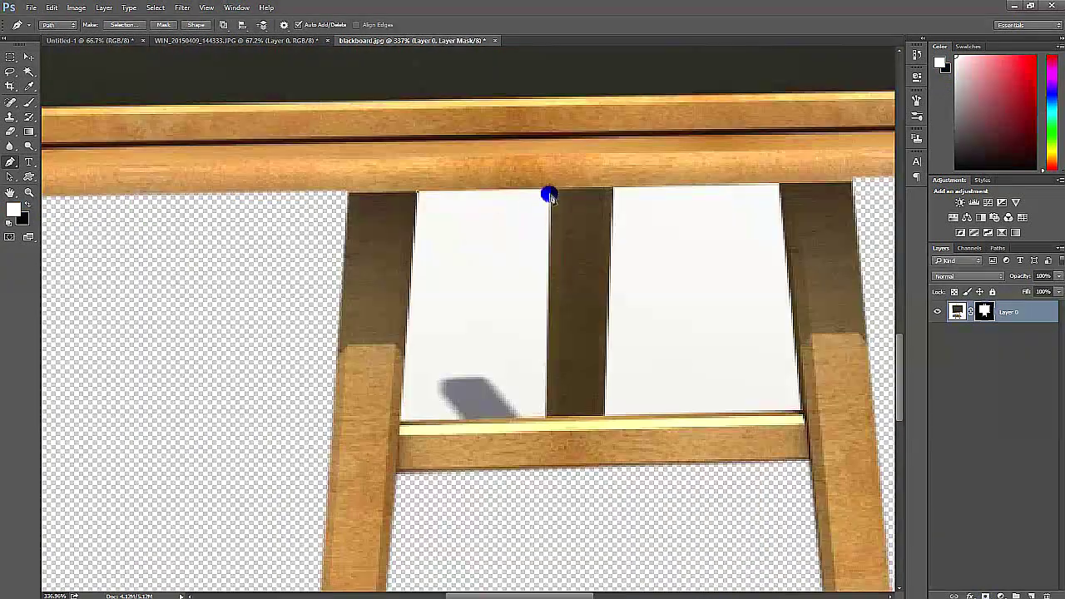
left_click(401, 420)
left_click(417, 191)
right_click(485, 300)
left_click(524, 347)
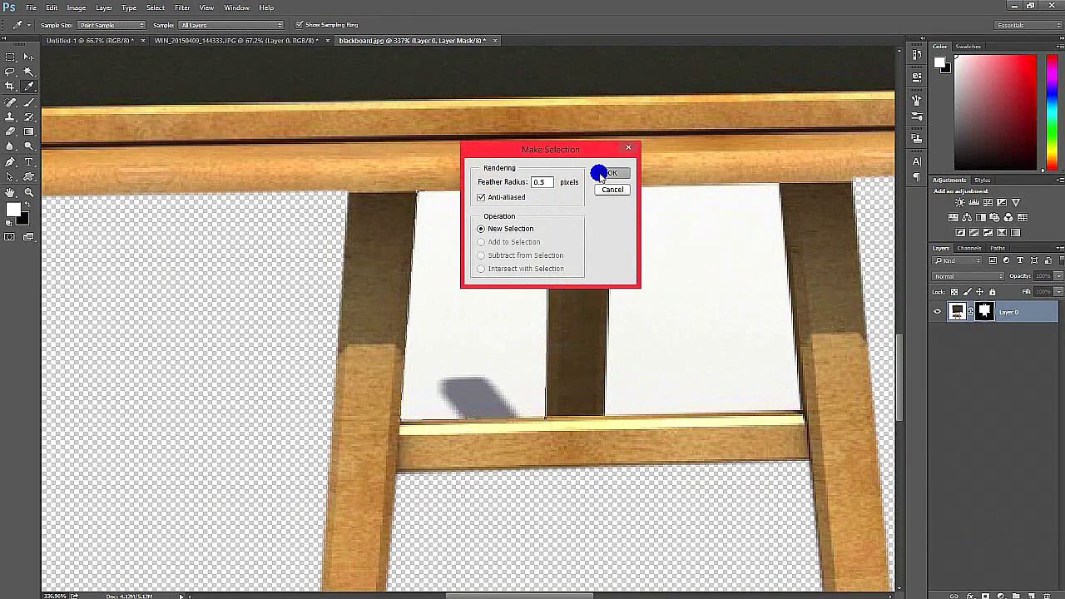
left_click(614, 172)
key("Delete")
key("ctrl+d")
- Start tracing the corners of the right white gap between the legs
left_click(616, 187)
left_click(779, 185)
left_click(800, 412)
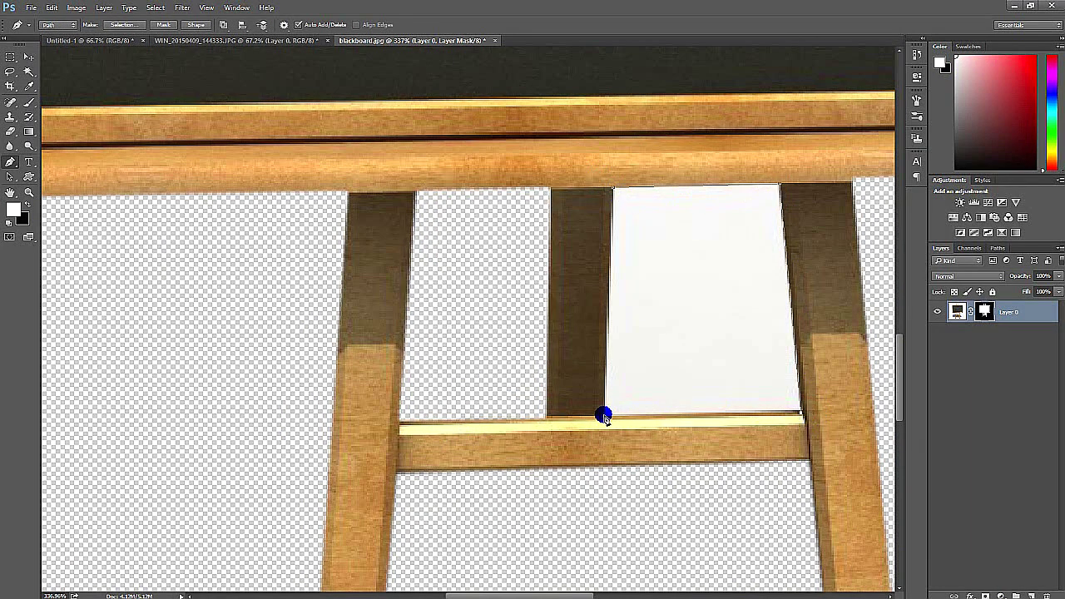
left_click(605, 413)
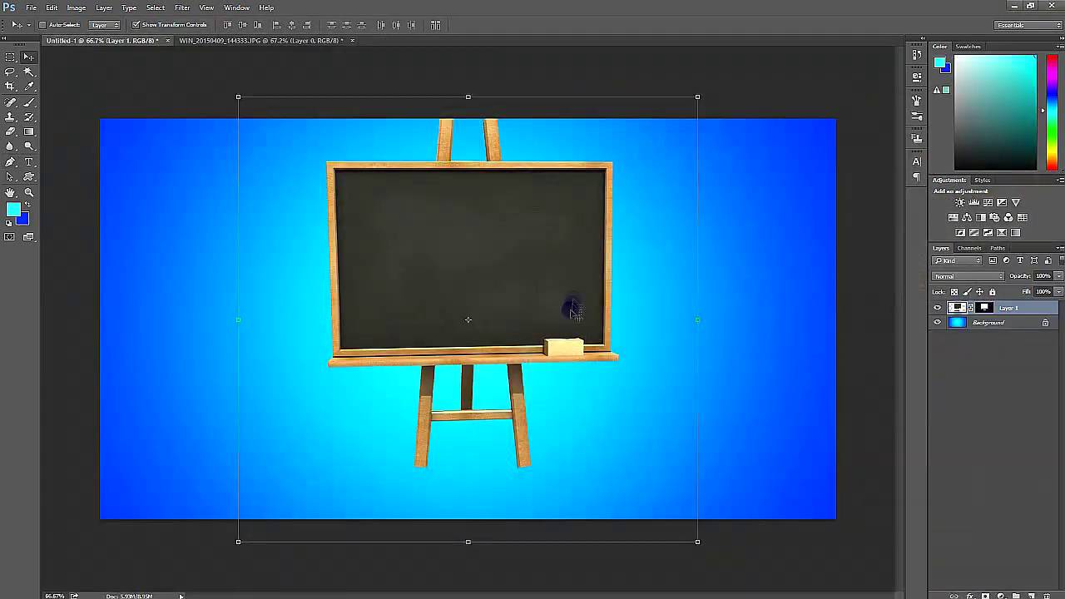
- Enlarge the blackboard on the blue gradient from its corner and stretch it further left
left_click_drag(683, 470, 814, 558)
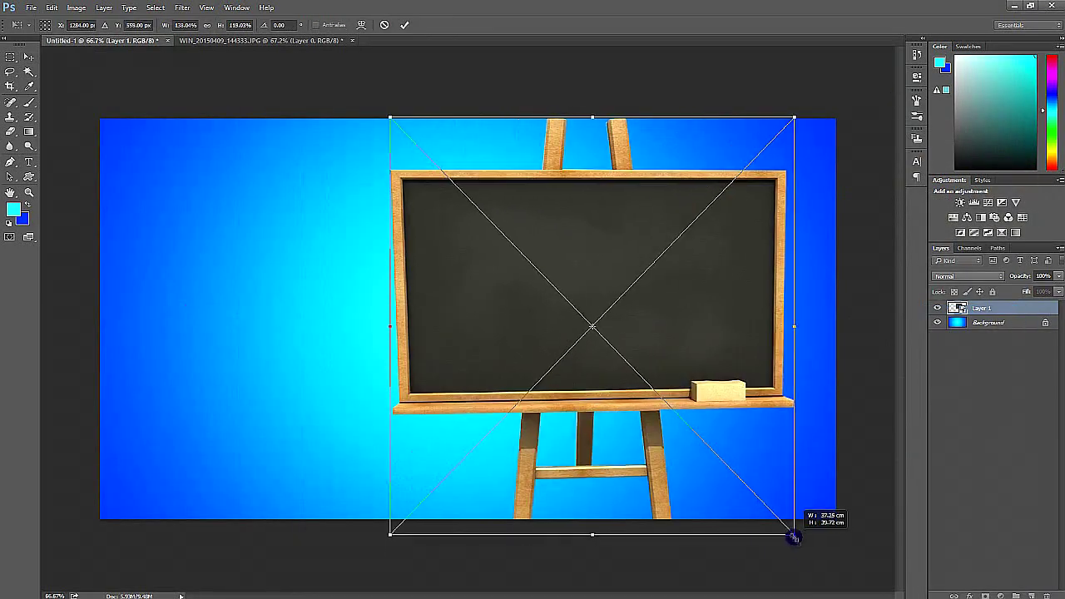
left_click_drag(390, 118, 369, 118)
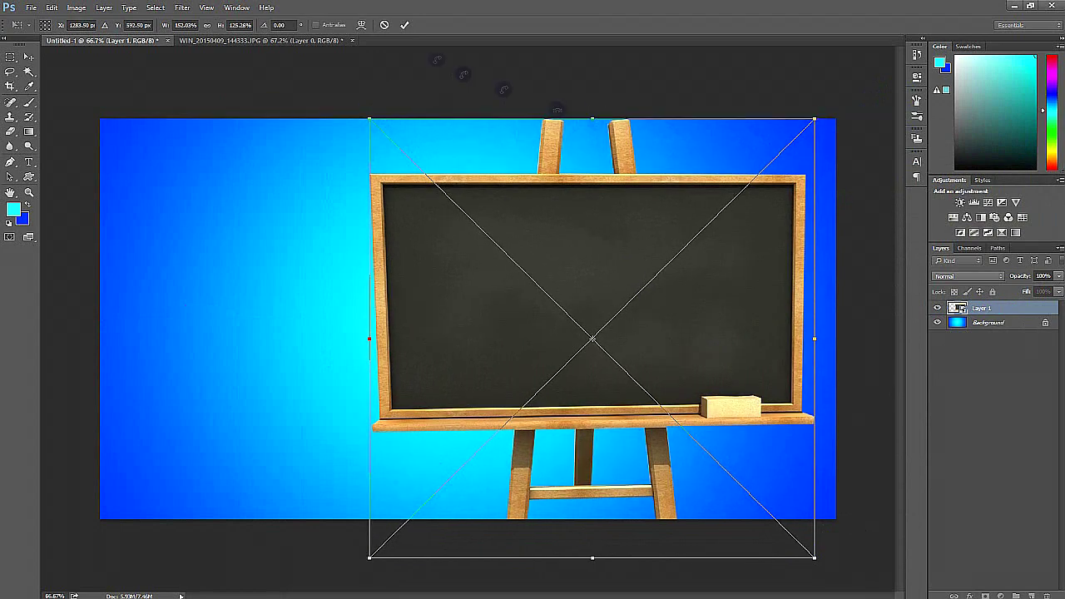
left_click(405, 24)
- Move the before/after nose photo to the board's top-left and check its layer options
left_click_drag(459, 333, 537, 291)
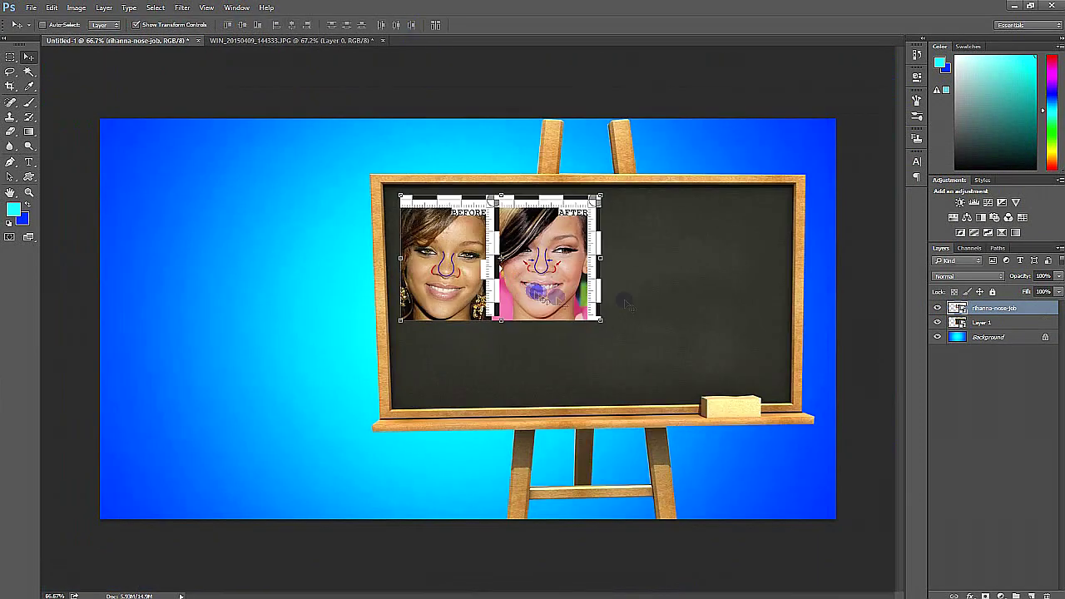
right_click(1028, 308)
left_click(956, 324)
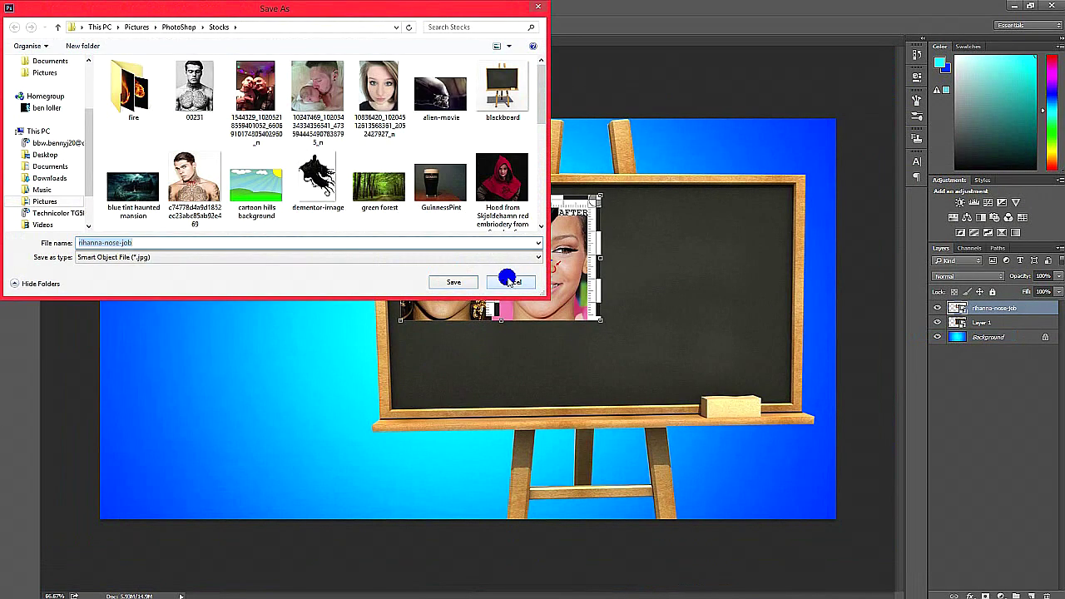
left_click(507, 274)
right_click(1004, 308)
key("Escape")
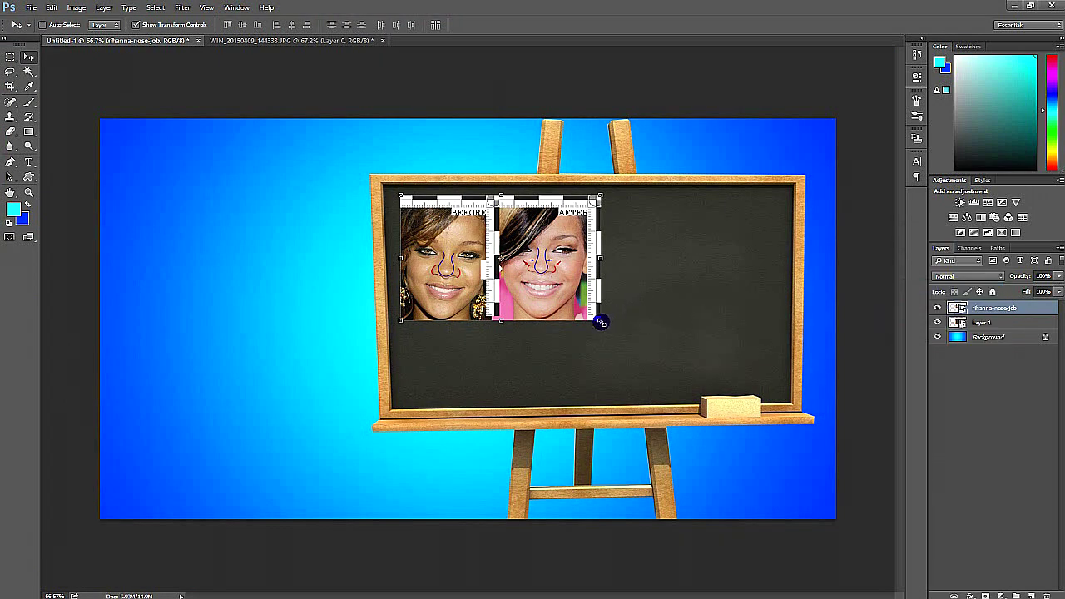
- Scale the nose photo up and drag its corners to fill the board's frame
key("ctrl+t")
left_click_drag(599, 319, 780, 388)
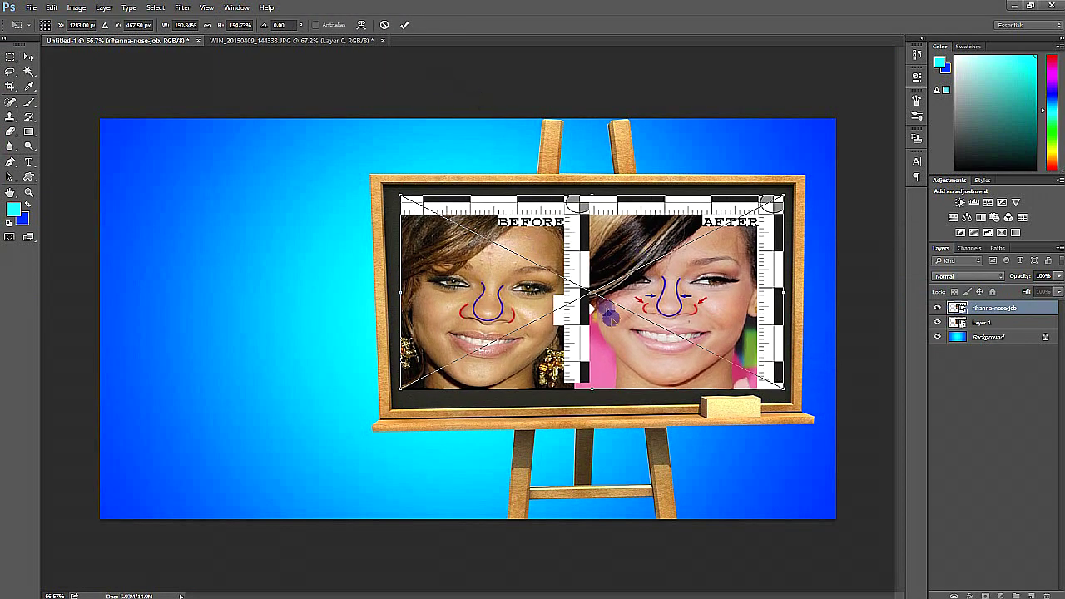
right_click(595, 293)
left_click(672, 361)
left_click_drag(400, 198, 394, 194)
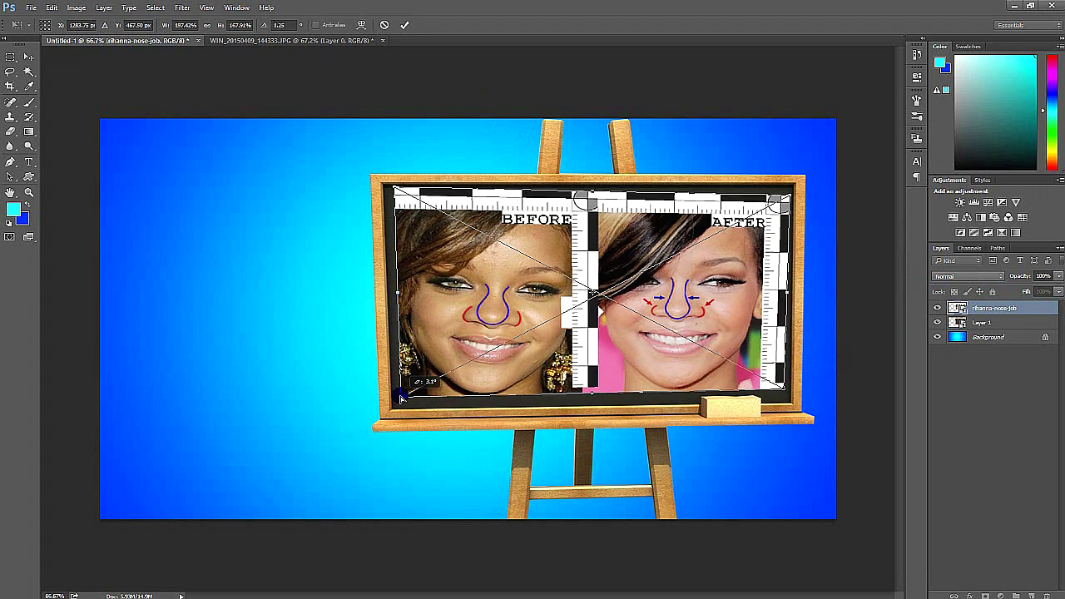
left_click_drag(411, 366, 400, 395)
left_click_drag(463, 349, 442, 349)
left_click_drag(789, 206, 779, 202)
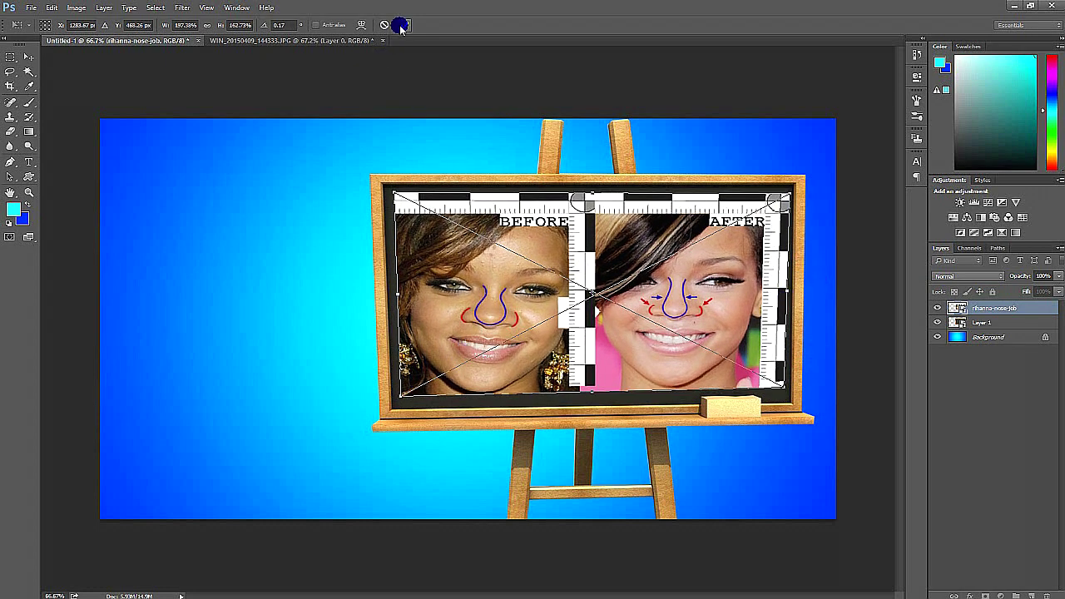
- Apply Perspective to angle the photo inside the frame and commit the transform
right_click(597, 296)
left_click(624, 356)
left_click_drag(393, 194, 407, 177)
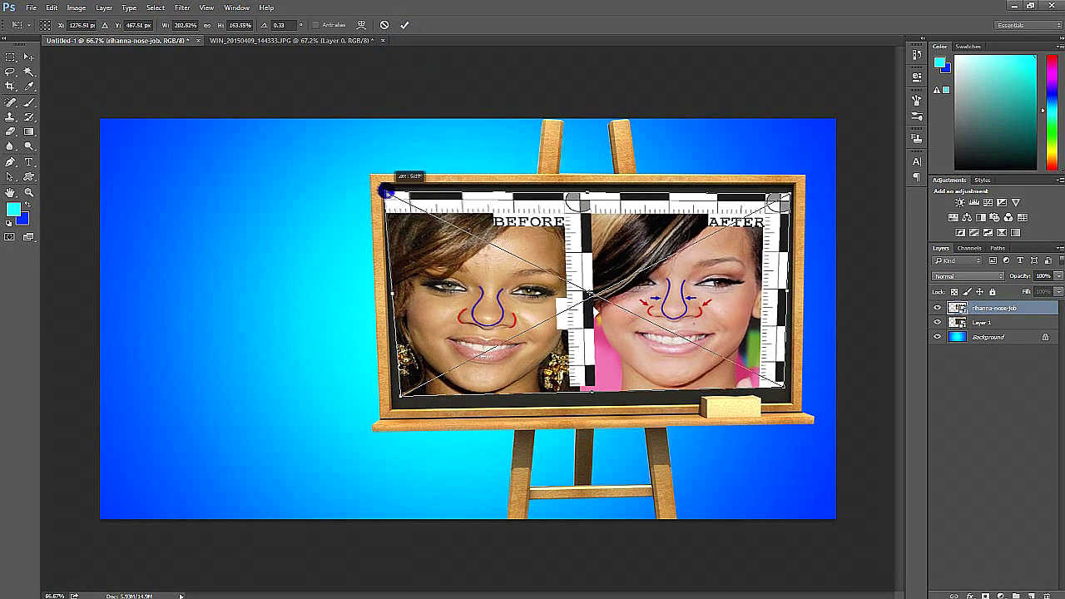
left_click_drag(789, 195, 790, 194)
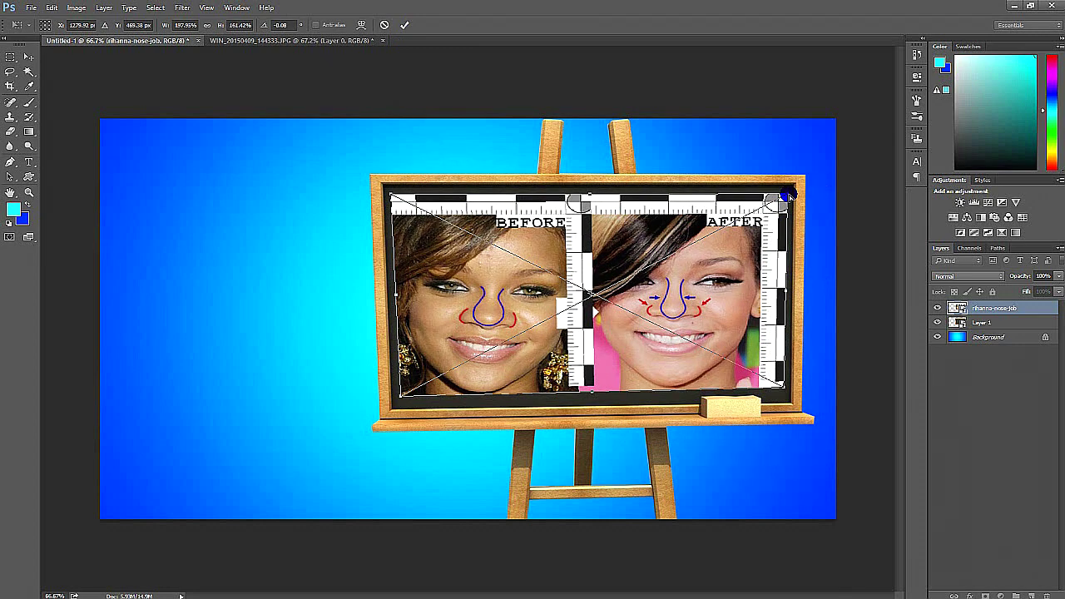
left_click(405, 25)
double_click(1037, 309)
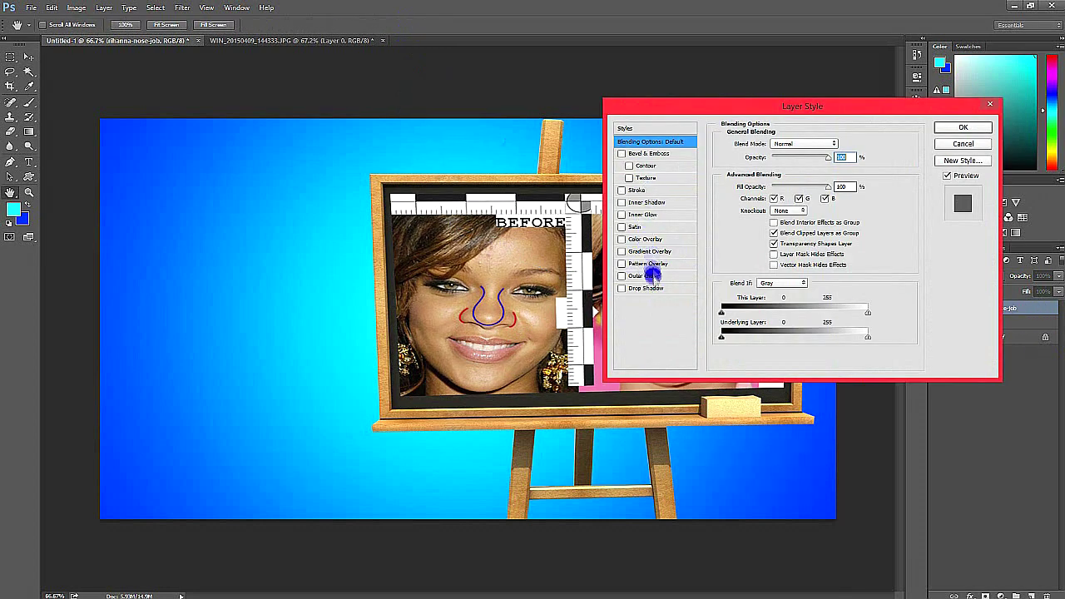
- Give the photo a drop shadow and pin a diagonal tape strip on its top-left corner
left_click(647, 288)
left_click(963, 128)
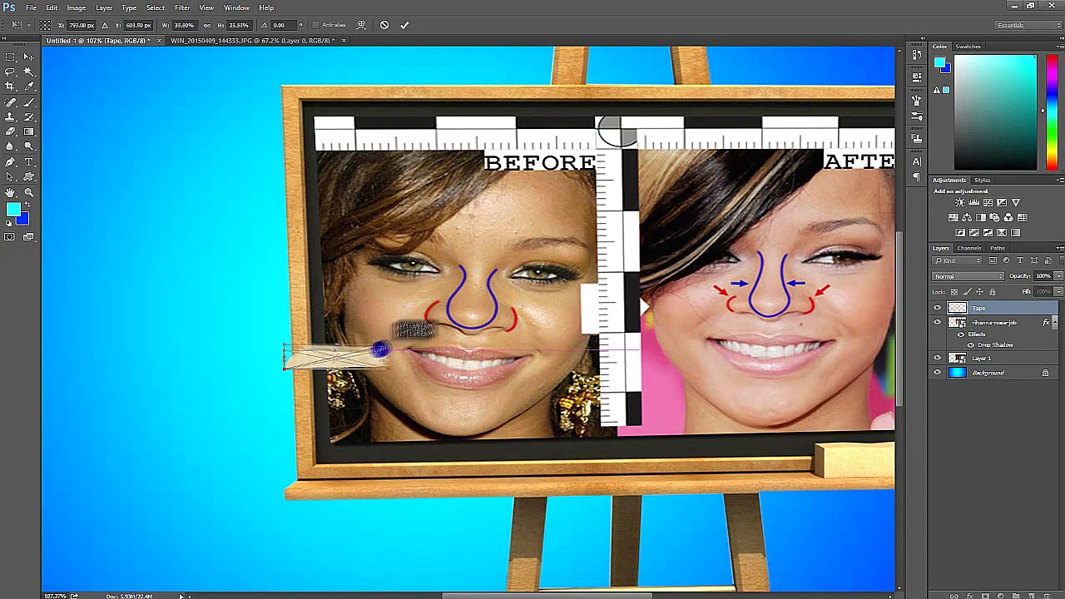
left_click_drag(380, 349, 349, 124)
left_click_drag(395, 95, 416, 116)
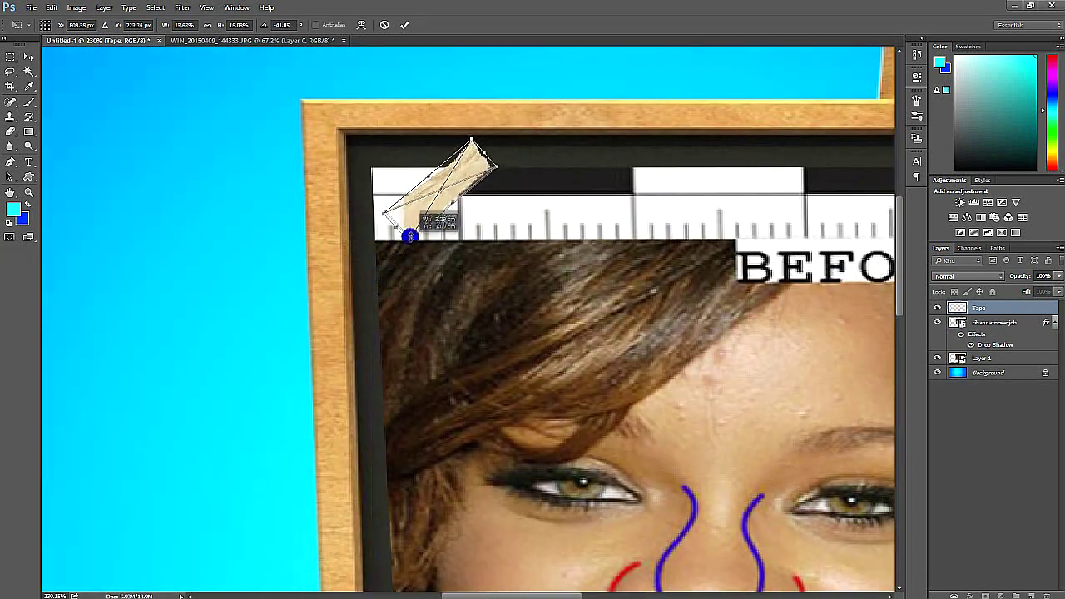
left_click_drag(409, 233, 386, 183)
key("Return")
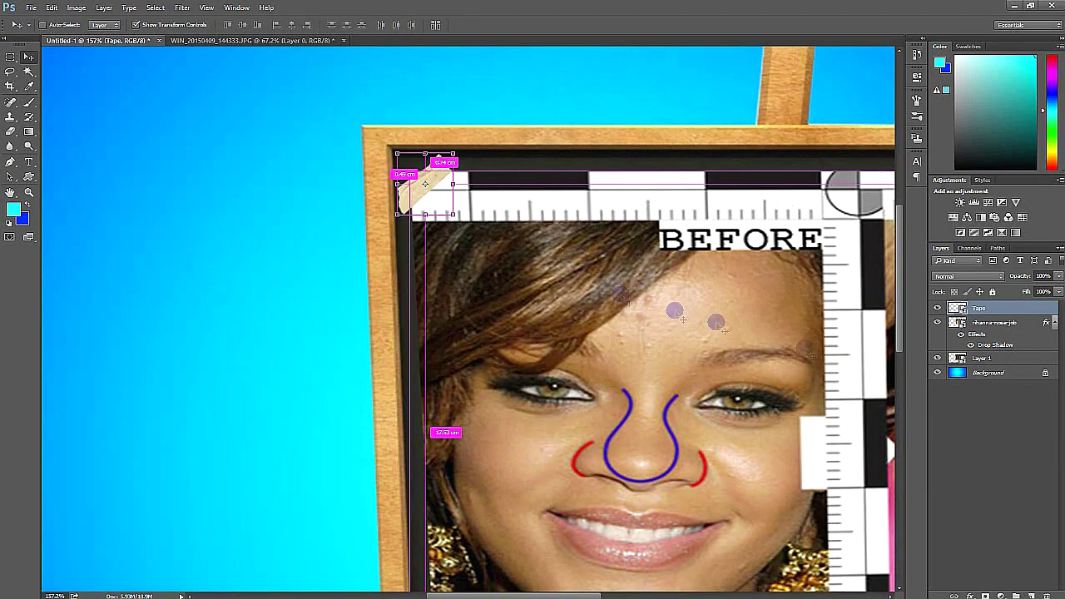
- Duplicate the tape and rotate the copy into the top-right corner
key("ctrl+j")
mouse_move(429, 179)
left_mouse_down()
mouse_move(739, 246)
mouse_move(787, 204)
mouse_move(803, 220)
left_mouse_up()
key("ctrl+t")
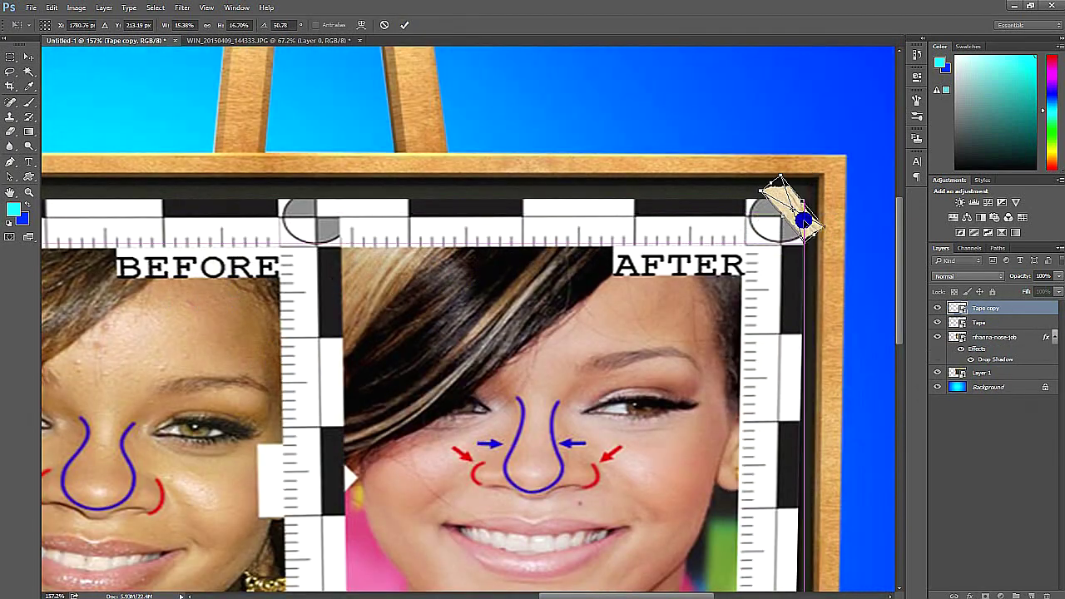
key("Return")
scroll(438, 238, "down", 3)
scroll(438, 238, "down", 2)
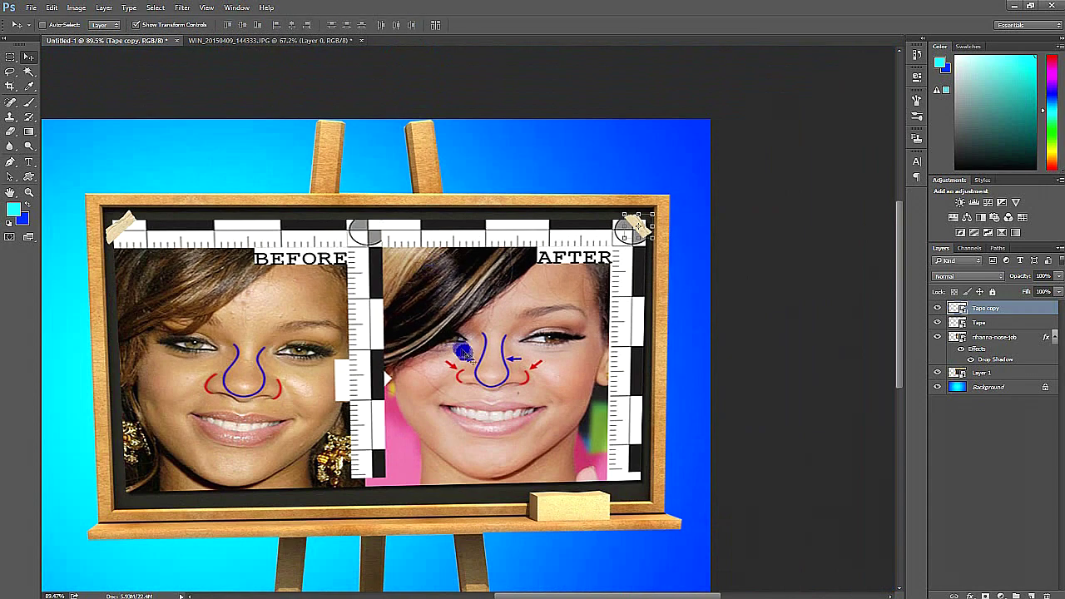
scroll(464, 354, "up", 1)
- Add tape copies at the bottom-left and bottom-right corners, rotating them into place
key("ctrl+j")
key("ctrl+j")
left_click_drag(87, 498, 93, 505)
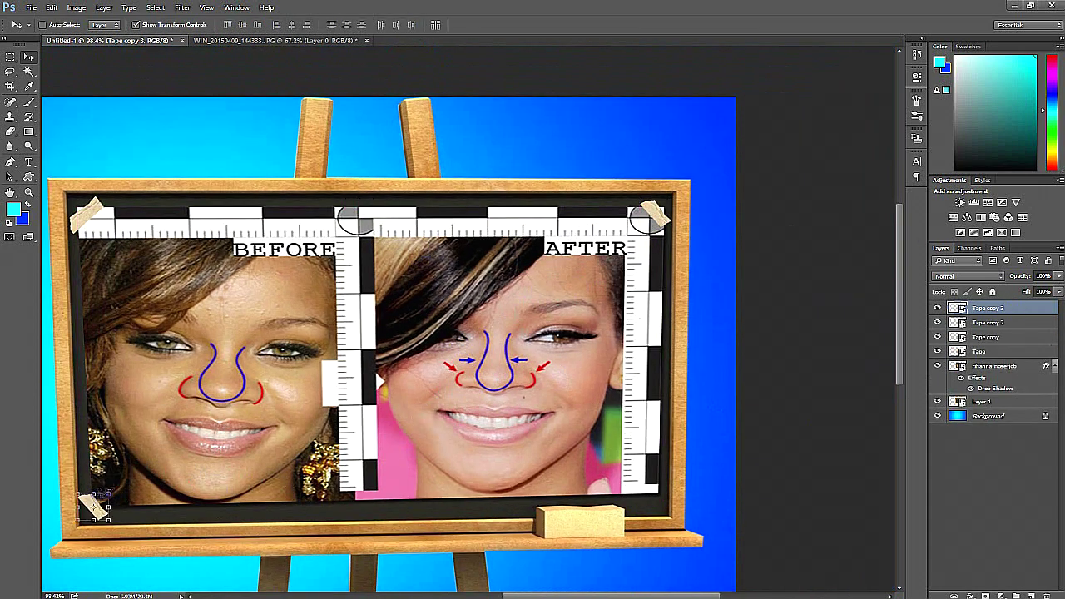
left_click(998, 321)
scroll(632, 492, "up", 3)
key("ctrl+t")
left_click_drag(637, 452, 659, 471)
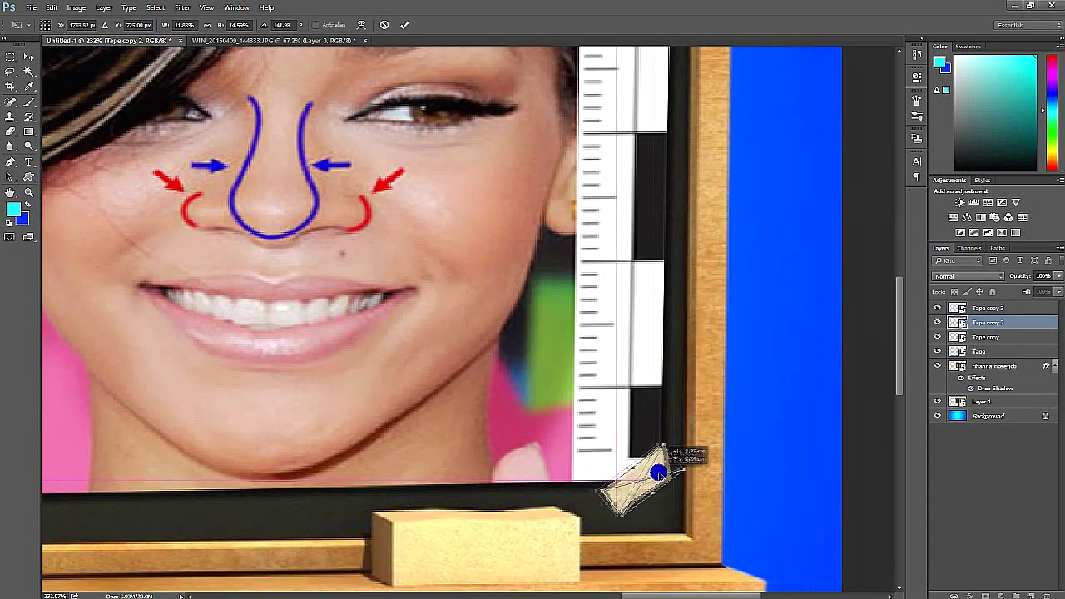
scroll(300, 424, "up", 4)
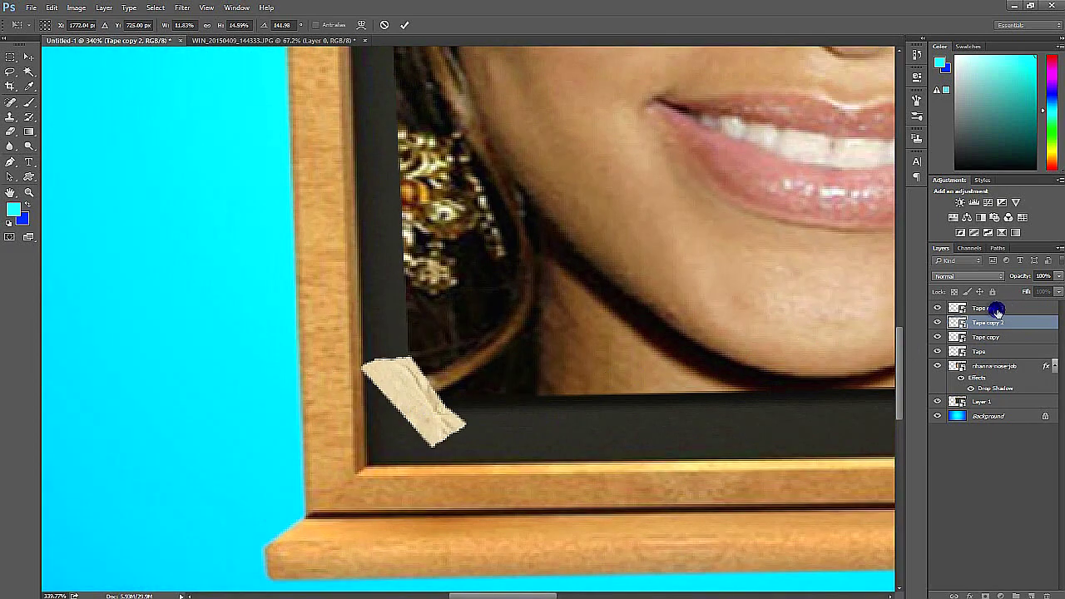
key("Return")
- Select all four tape layers together
left_click(991, 308)
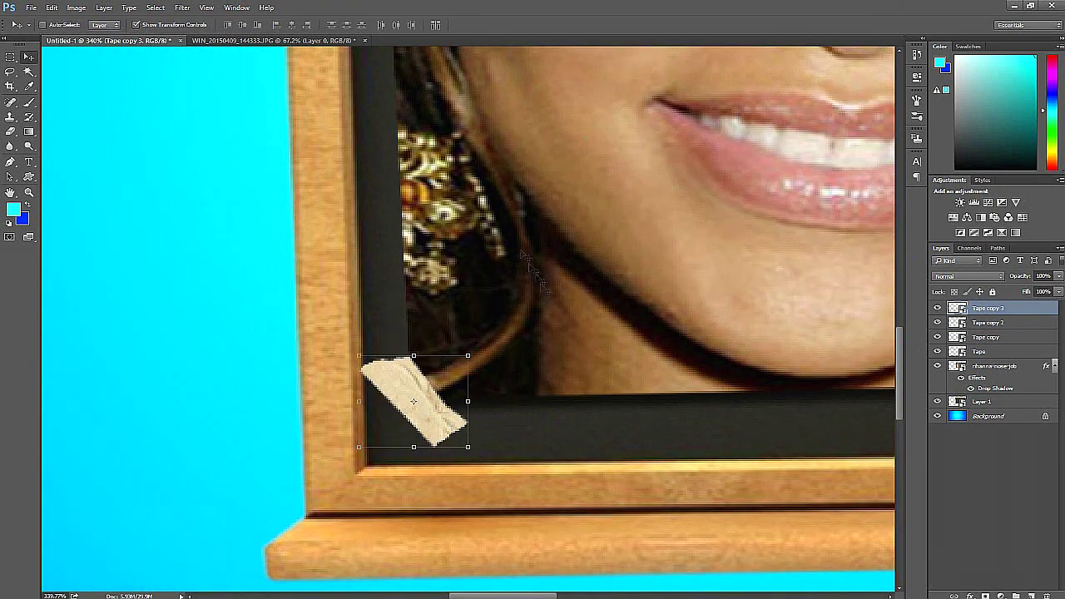
scroll(525, 255, "down", 5)
left_click(1005, 352, "shift")
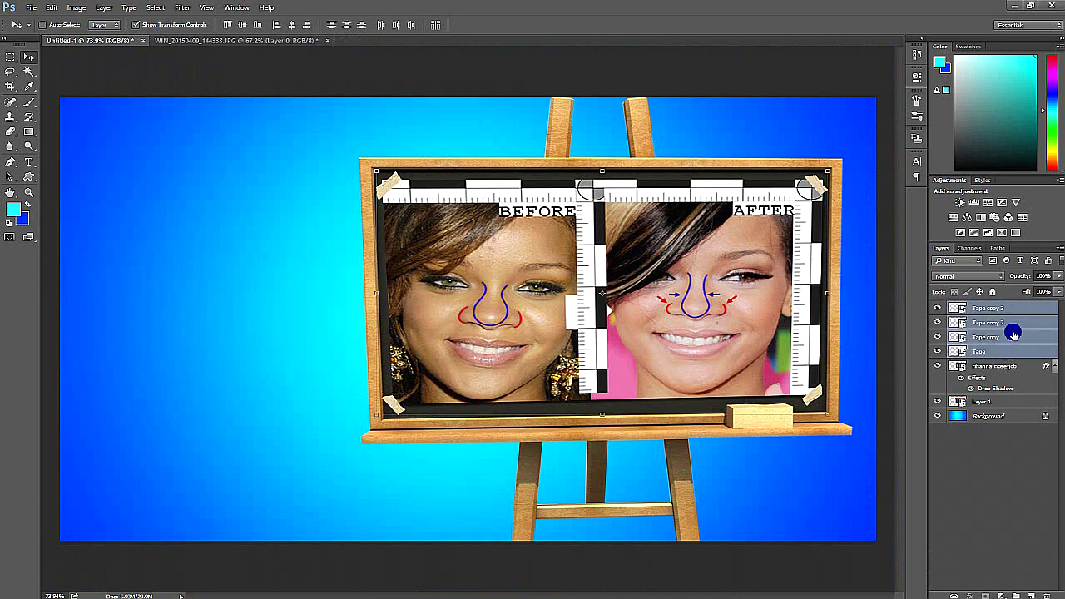
right_click(1002, 349)
- Merge the tape pieces and apply Levels: RGB black 50, Green black 26, lower Blue output white
left_click(946, 500)
key("ctrl+l")
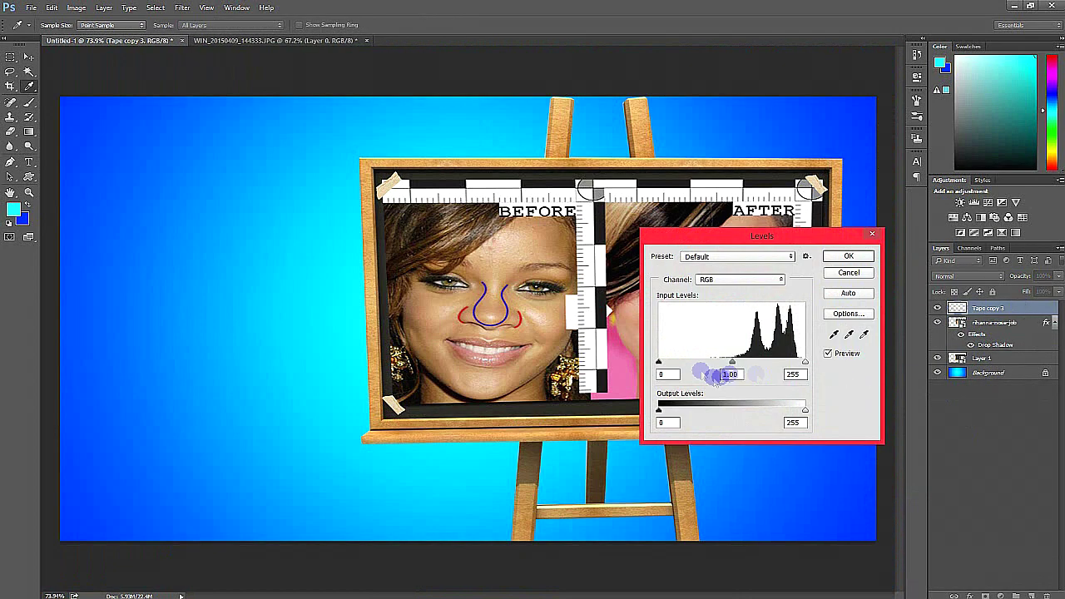
left_click_drag(658, 362, 687, 363)
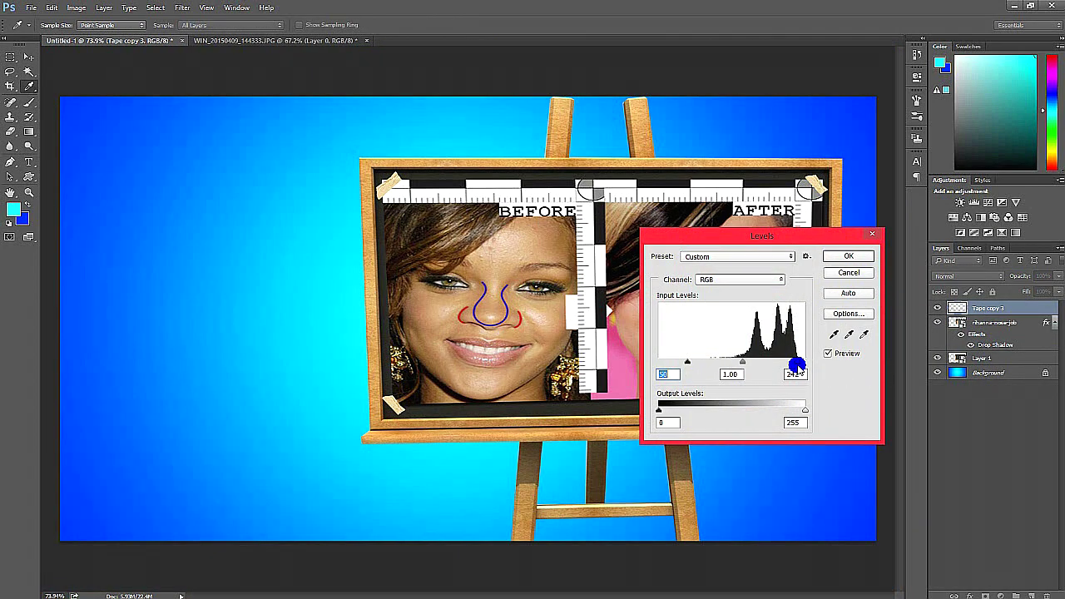
left_click(751, 281)
left_click(718, 299)
left_click_drag(658, 363, 680, 363)
left_click(736, 280)
left_click(724, 314)
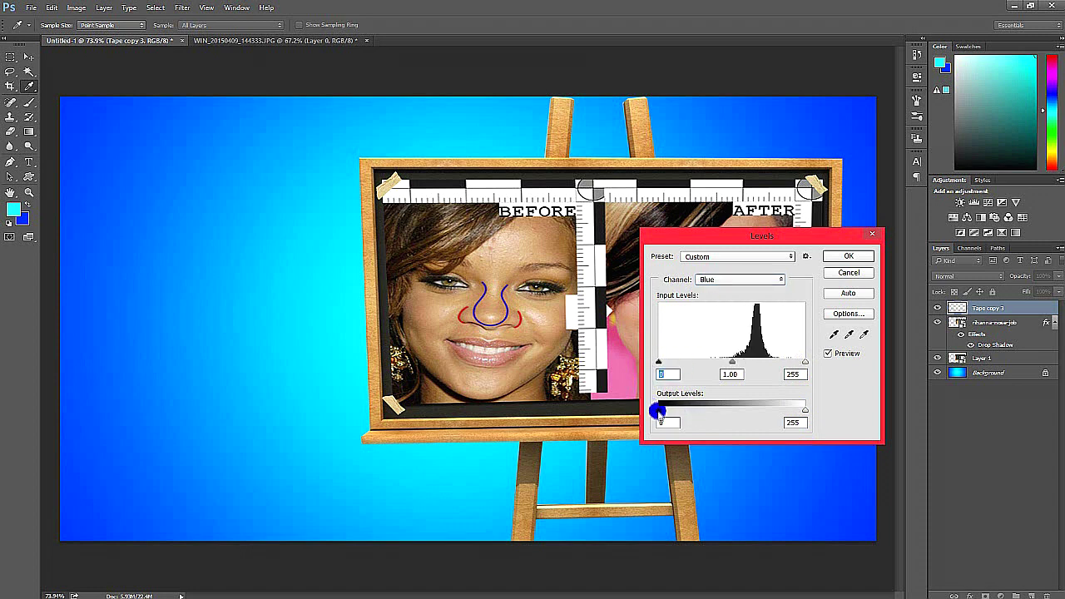
left_click(802, 363)
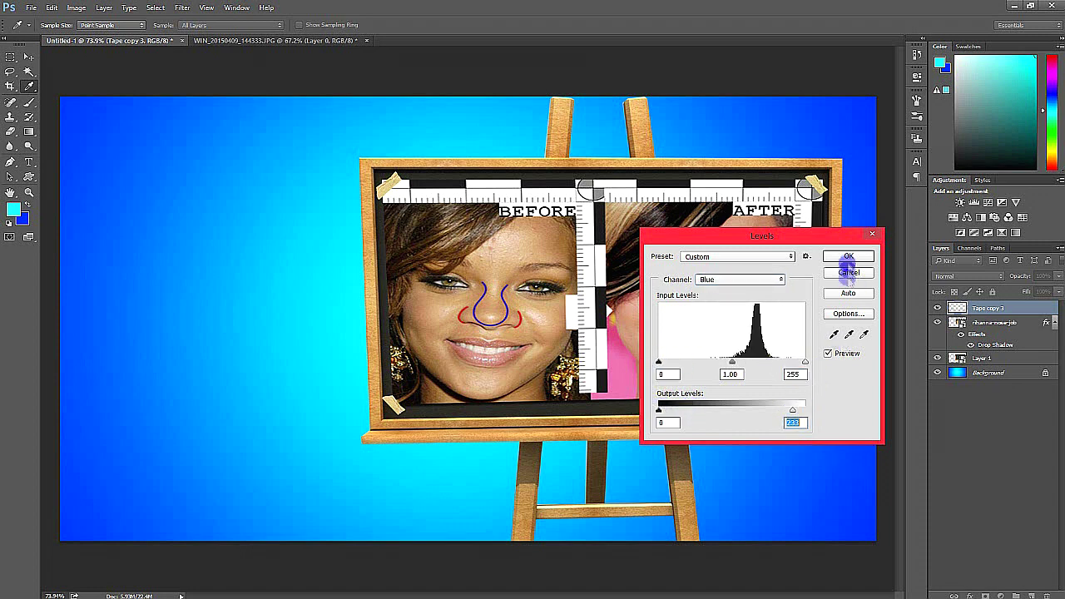
left_click(849, 256)
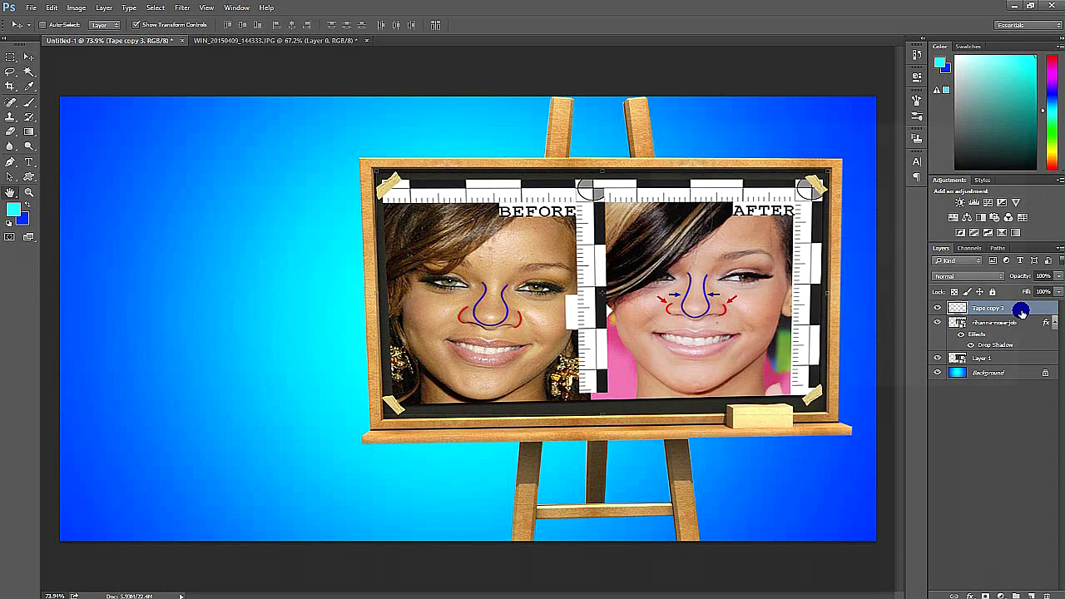
- Add a drop shadow to the merged tape layer
double_click(1022, 309)
left_click(998, 148)
scroll(412, 206, "down", 3)
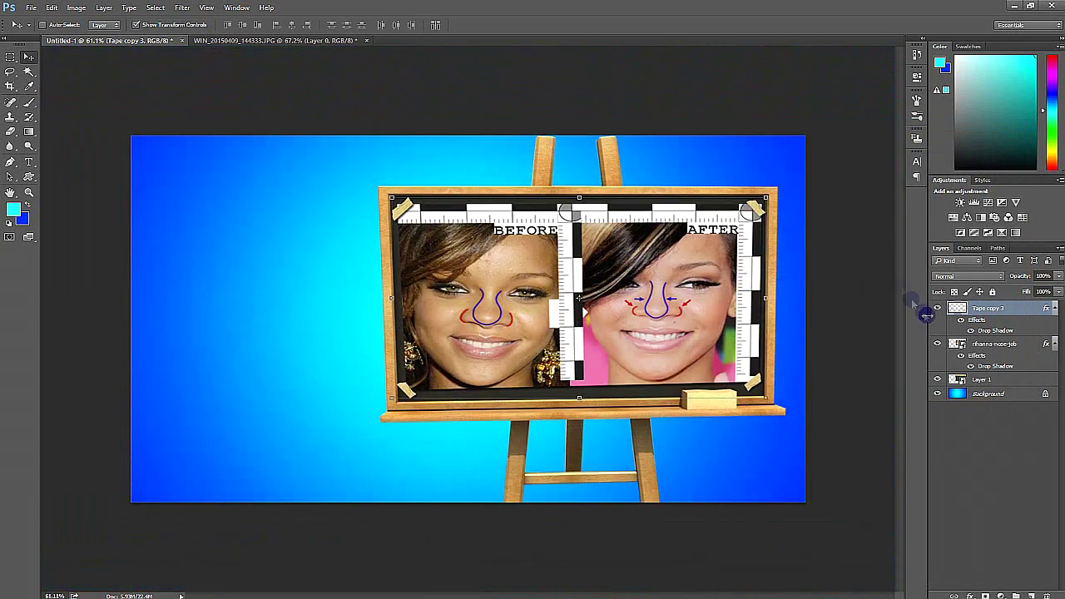
- Drag the man image from WIN_20150409 into Untitled-1 and position him on the left
left_click(309, 41)
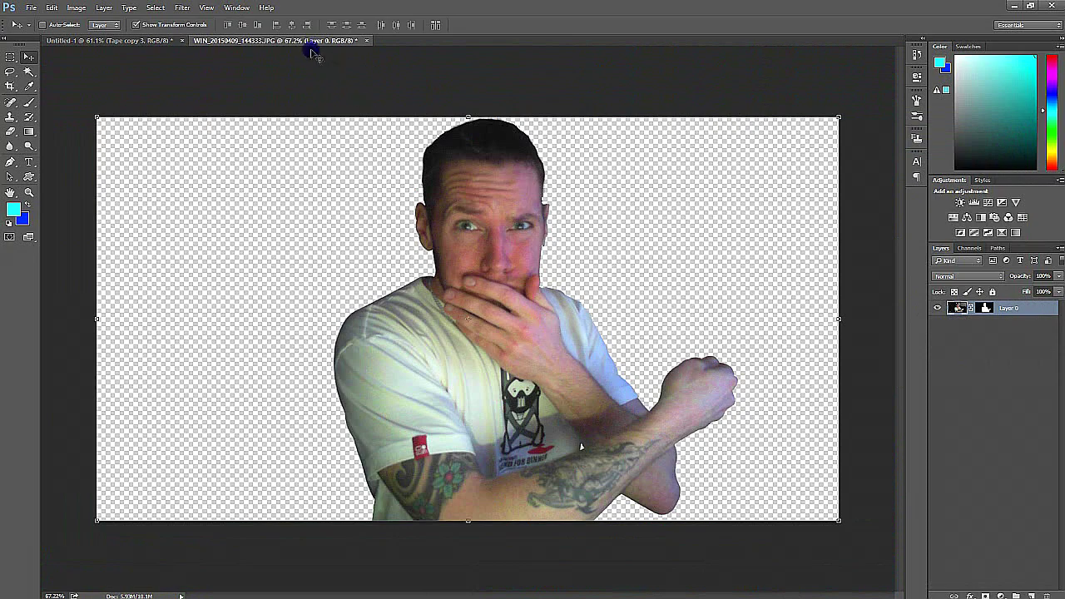
left_click_drag(319, 43, 508, 112)
left_click_drag(749, 291, 375, 333)
left_click_drag(849, 119, 319, 44)
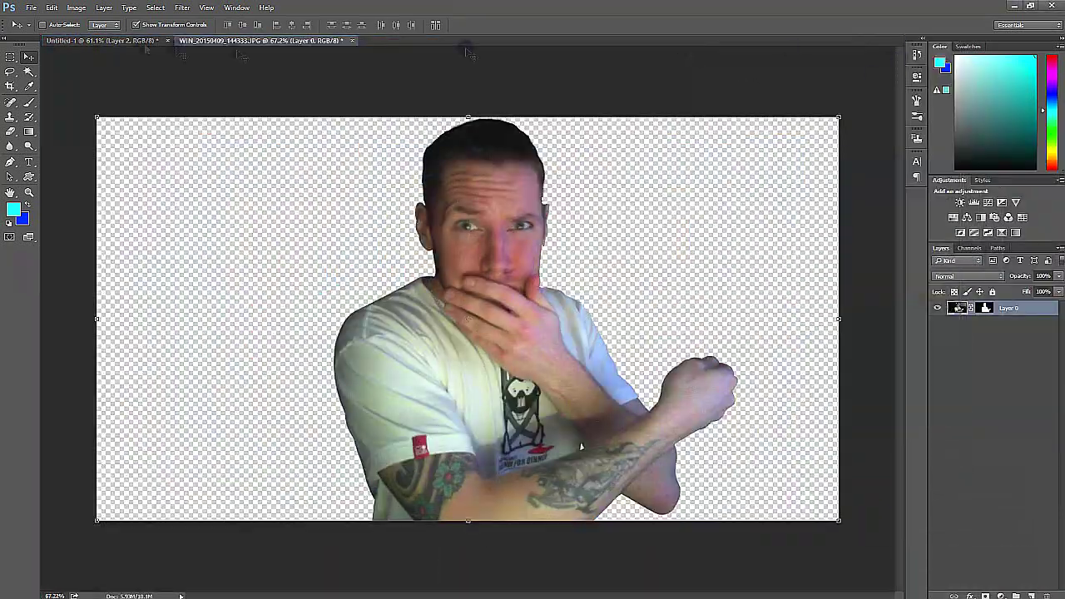
left_click_drag(525, 375, 337, 366)
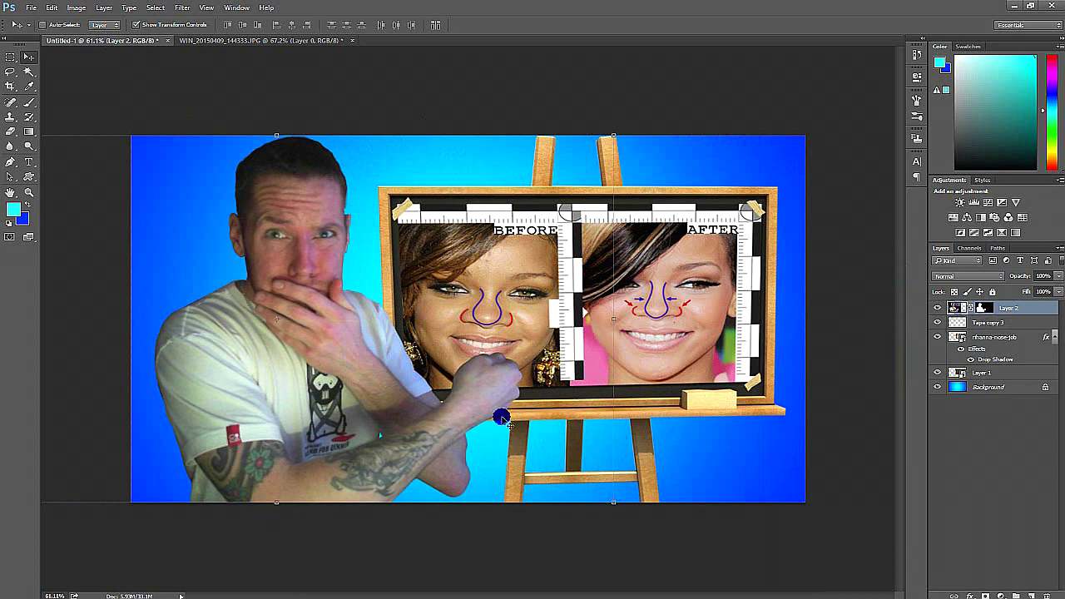
- Sharpen the man with Unsharp Mask at 280% amount, then deselect
left_click(983, 308, "ctrl")
left_click(183, 8)
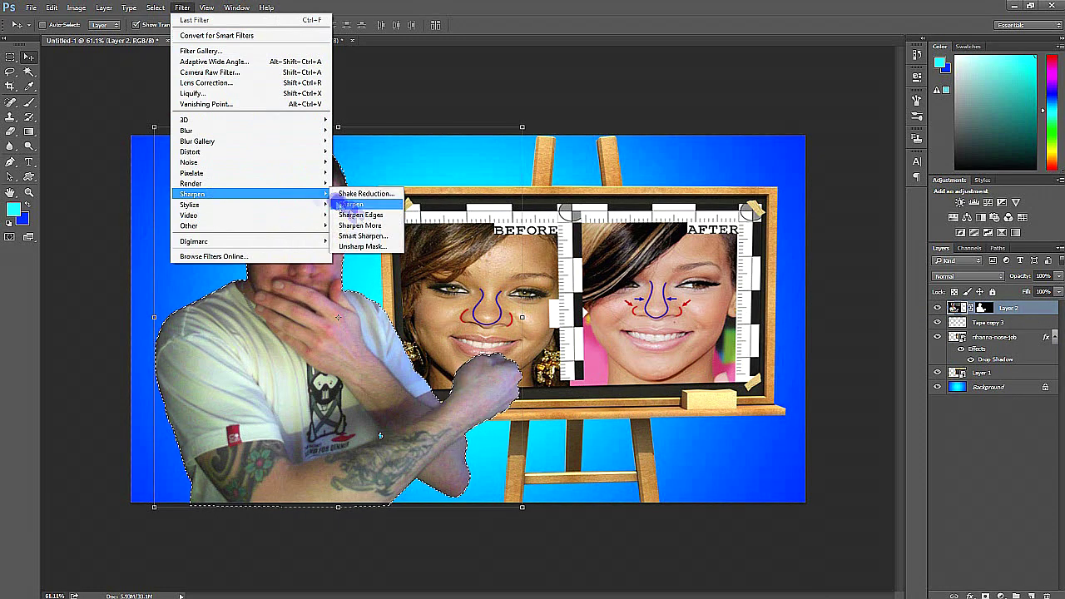
left_click(375, 247)
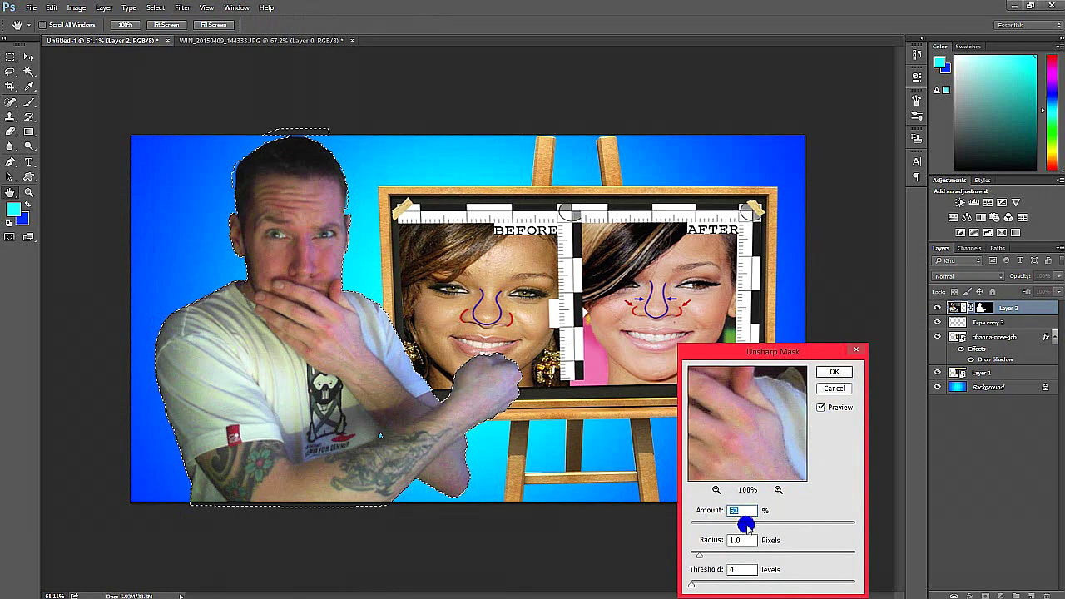
left_click_drag(732, 524, 781, 523)
left_click_drag(721, 399, 732, 466)
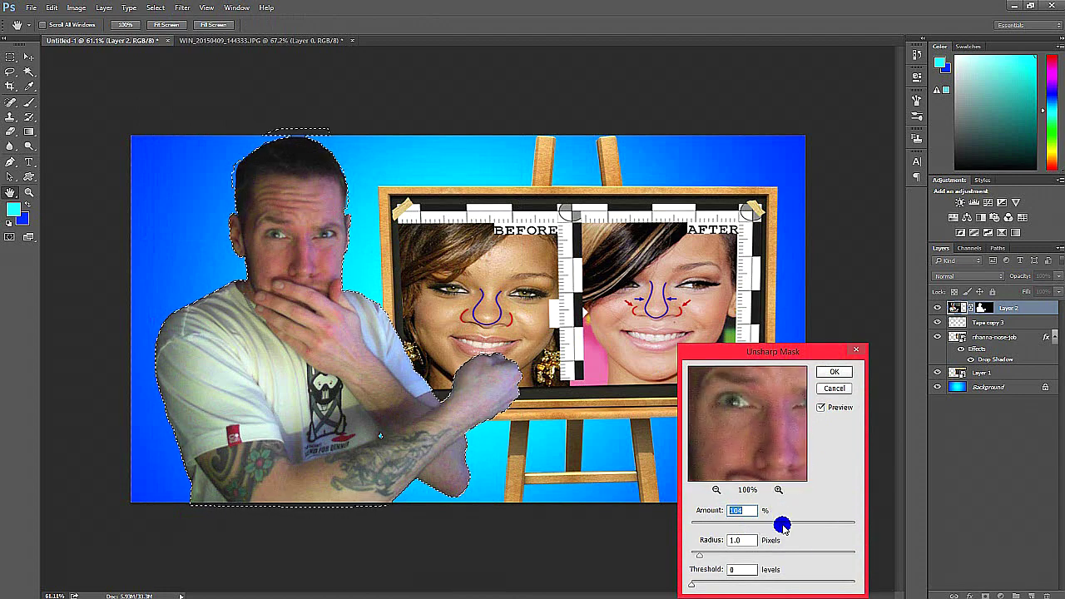
left_click_drag(781, 523, 838, 524)
left_click(834, 371)
key("ctrl+d")
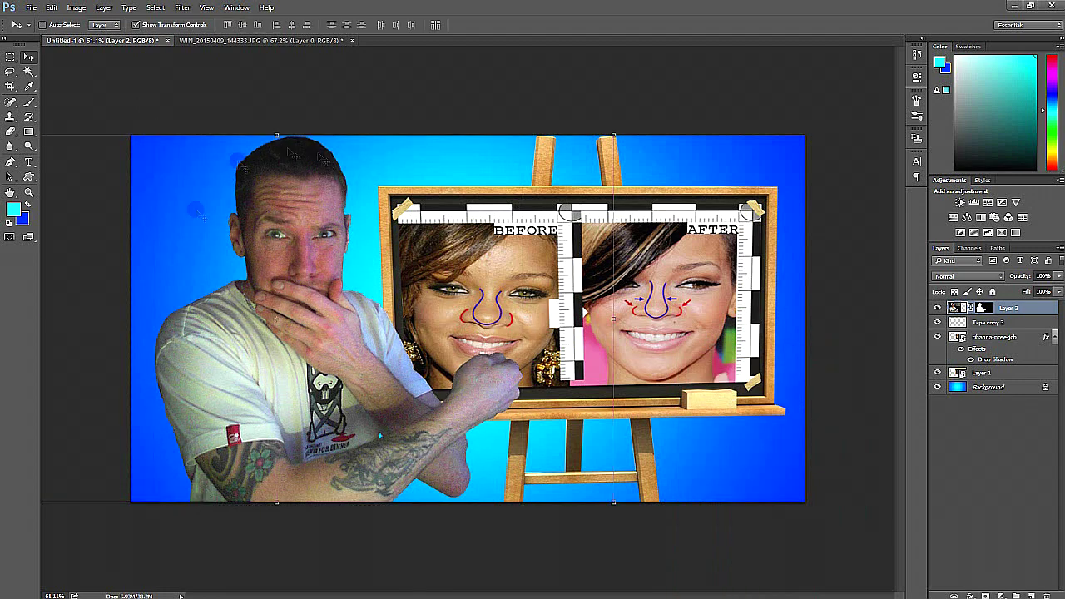
- Add a Levels layer clipped to the man, with input levels 10 and 235
left_click(997, 596)
left_click(1011, 437)
right_click(998, 308)
left_click(951, 320)
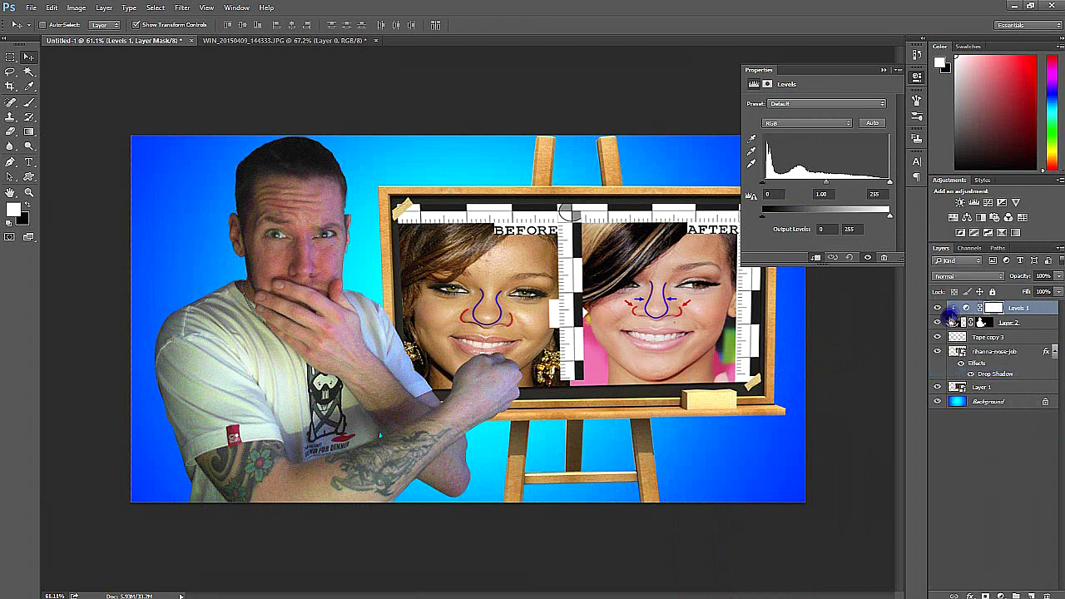
left_click_drag(760, 185, 765, 185)
left_click_drag(888, 182, 881, 185)
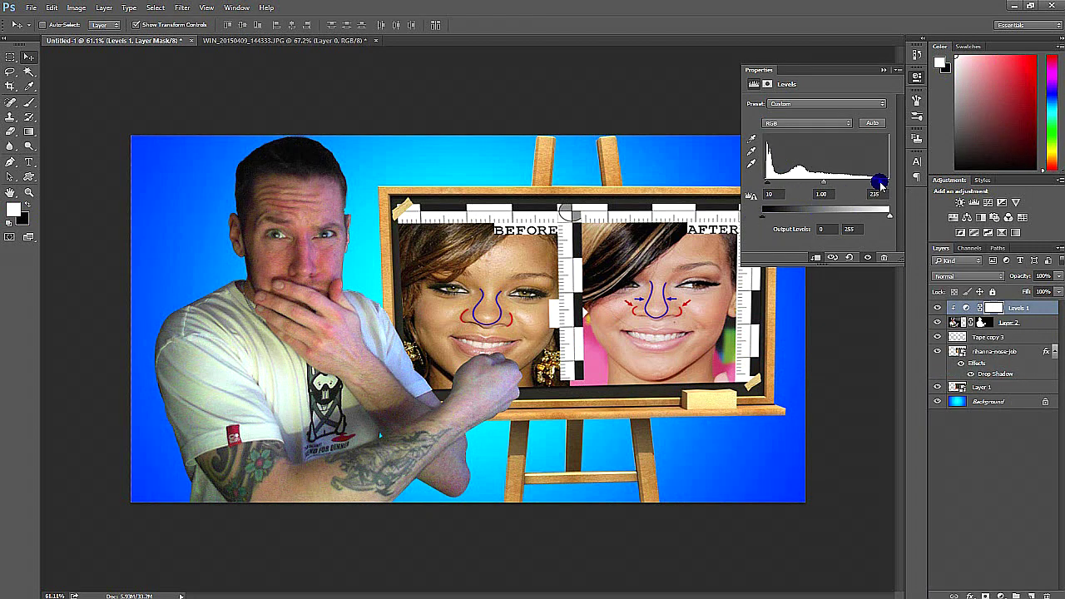
- Tweak the Levels Blue, Green and Red channels to tint the man
left_click(808, 122)
left_click(803, 153)
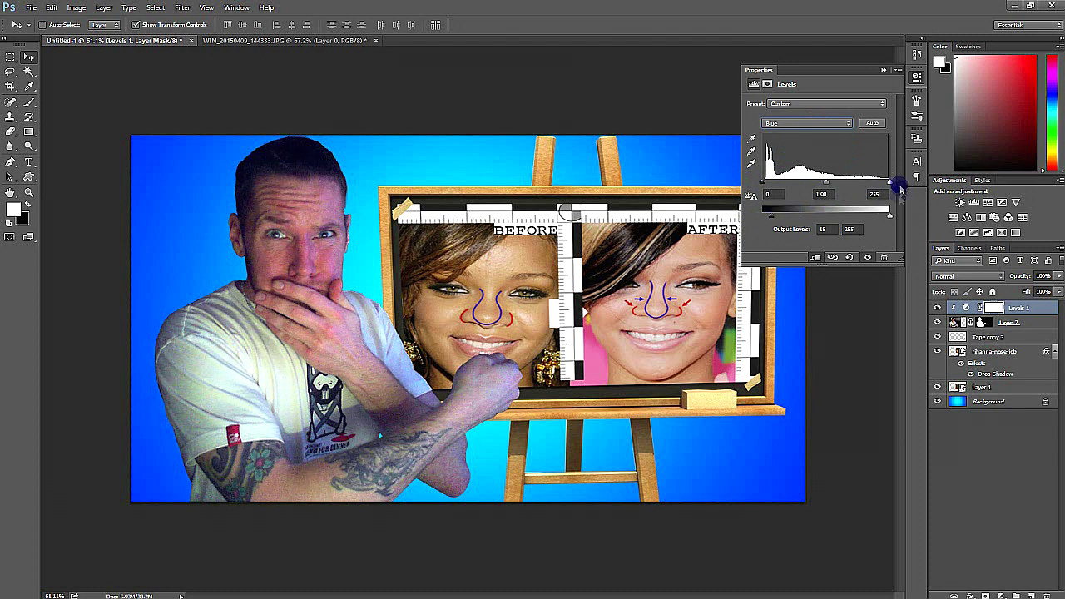
left_click(807, 122)
left_click(803, 143)
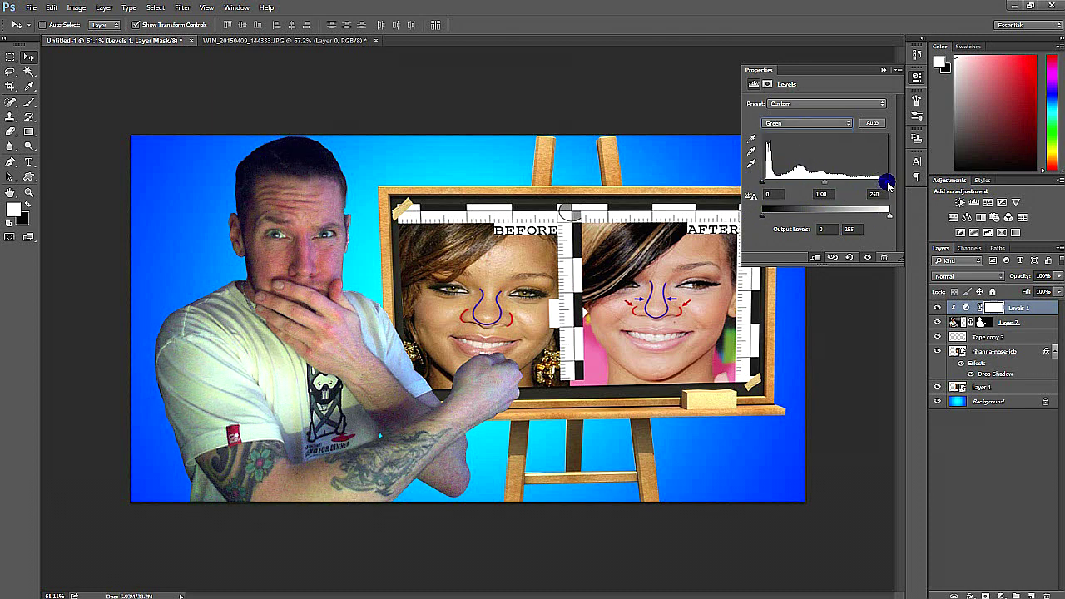
left_click(790, 122)
left_click(798, 133)
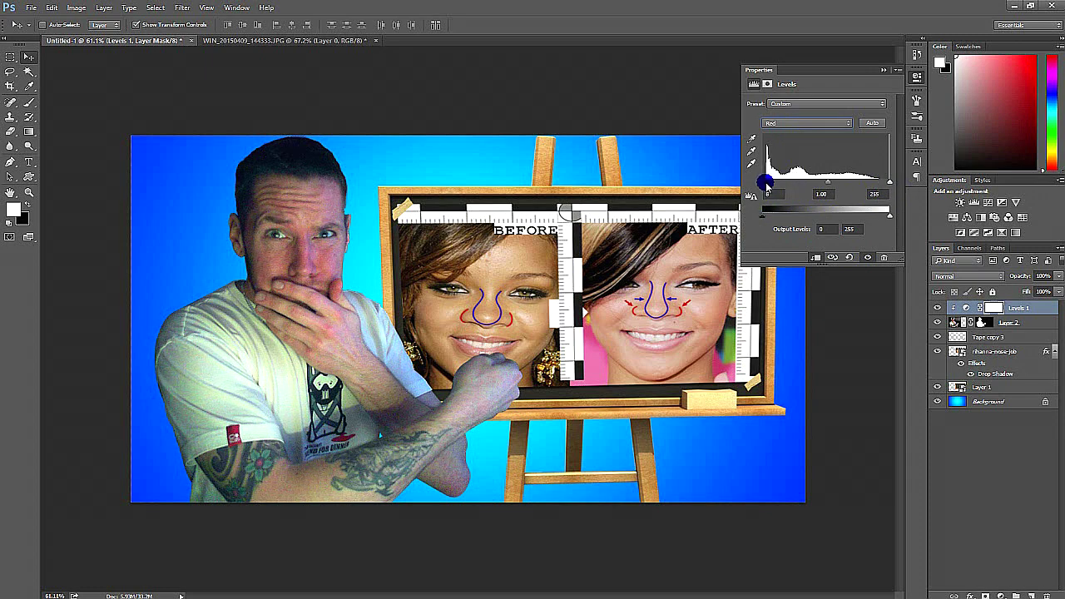
left_click(885, 70)
- Add a Curves layer with the Green curve raised, and invert its mask
left_click(985, 596)
left_click(1003, 468)
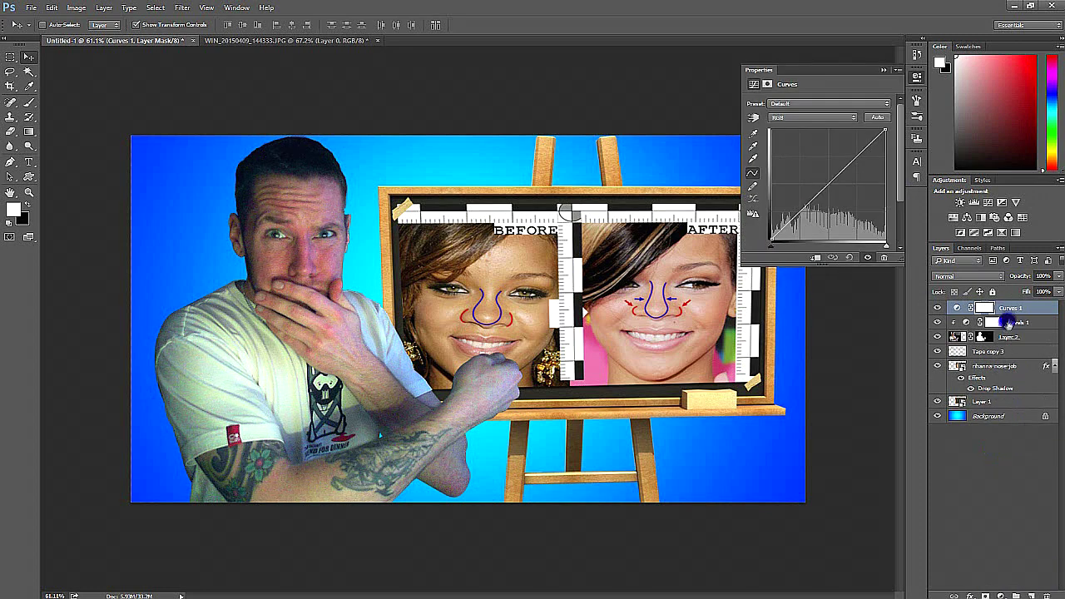
left_click(807, 117)
left_click(799, 139)
mouse_move(816, 197)
left_mouse_down()
mouse_move(815, 162)
mouse_move(839, 139)
left_mouse_up()
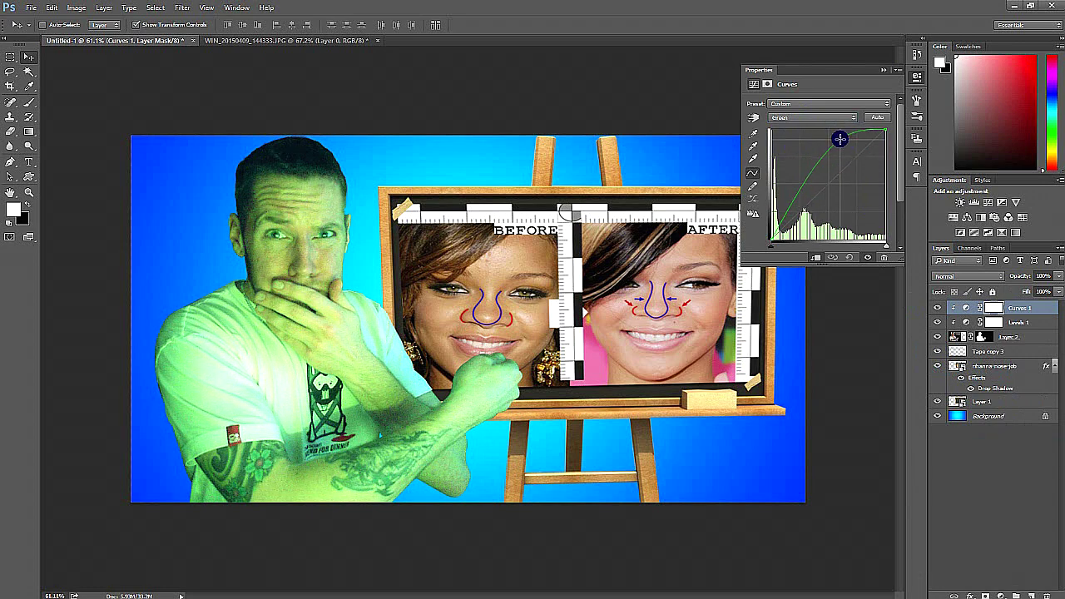
left_click(884, 70)
key("ctrl+i")
- Paint the green tint back onto the man's forehead with a brush
key("b")
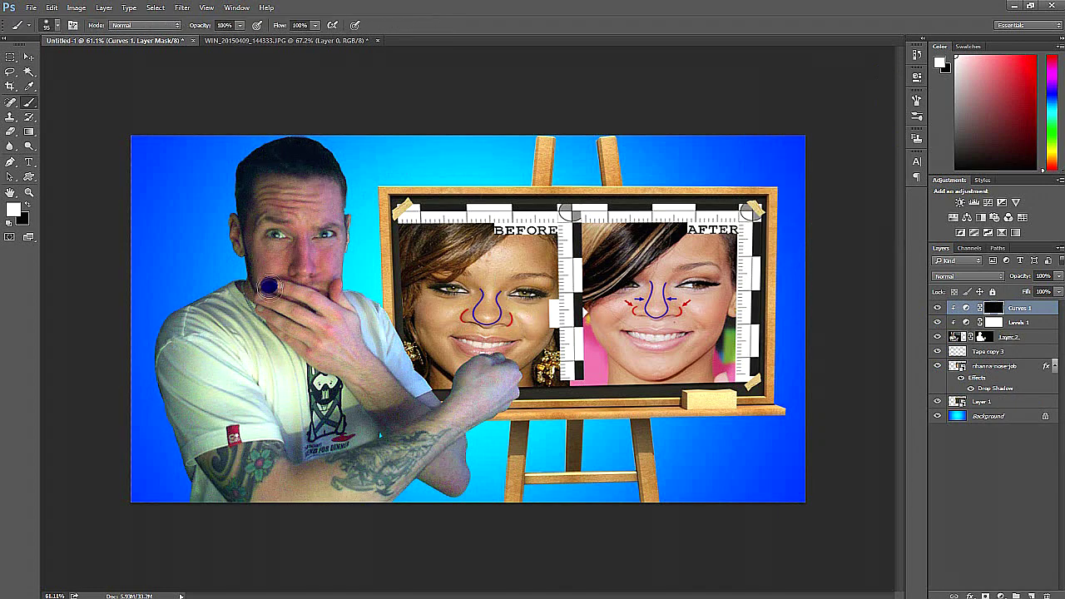
right_click(275, 288)
scroll(352, 243, "up", 5)
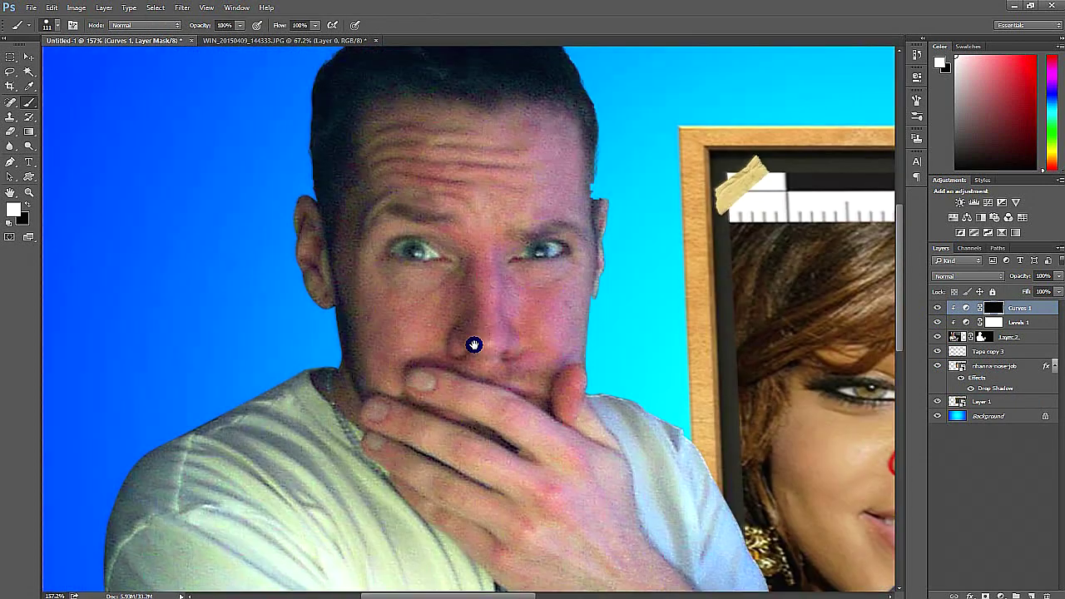
mouse_move(462, 208)
left_mouse_down()
mouse_move(426, 169)
mouse_move(535, 161)
mouse_move(550, 366)
mouse_move(416, 305)
mouse_move(385, 372)
mouse_move(404, 404)
mouse_move(416, 359)
mouse_move(578, 371)
mouse_move(608, 218)
left_mouse_up()
- Paint black on the mask to remove the tint from finger edges and both eyes
key("x")
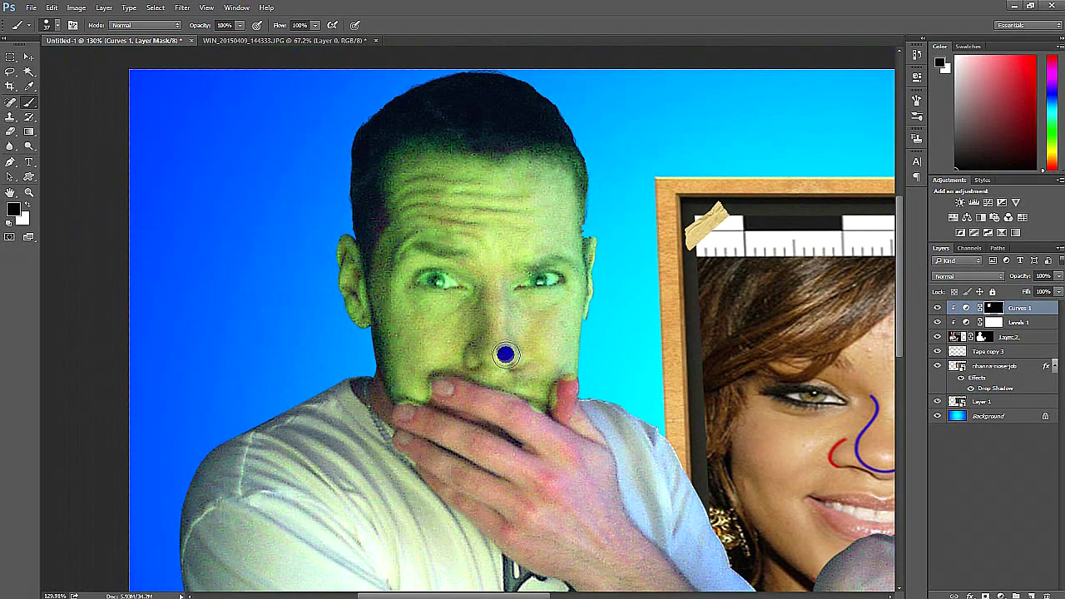
scroll(442, 407, "up", 3)
left_click_drag(442, 407, 339, 408)
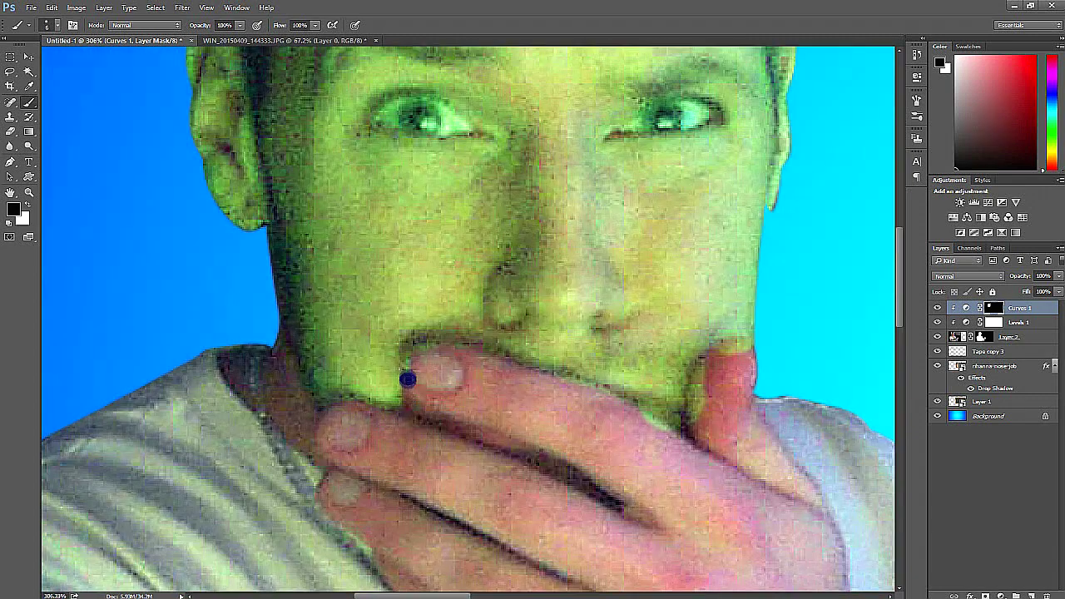
mouse_move(407, 379)
left_mouse_down()
mouse_move(749, 404)
mouse_move(646, 423)
mouse_move(700, 368)
left_mouse_up()
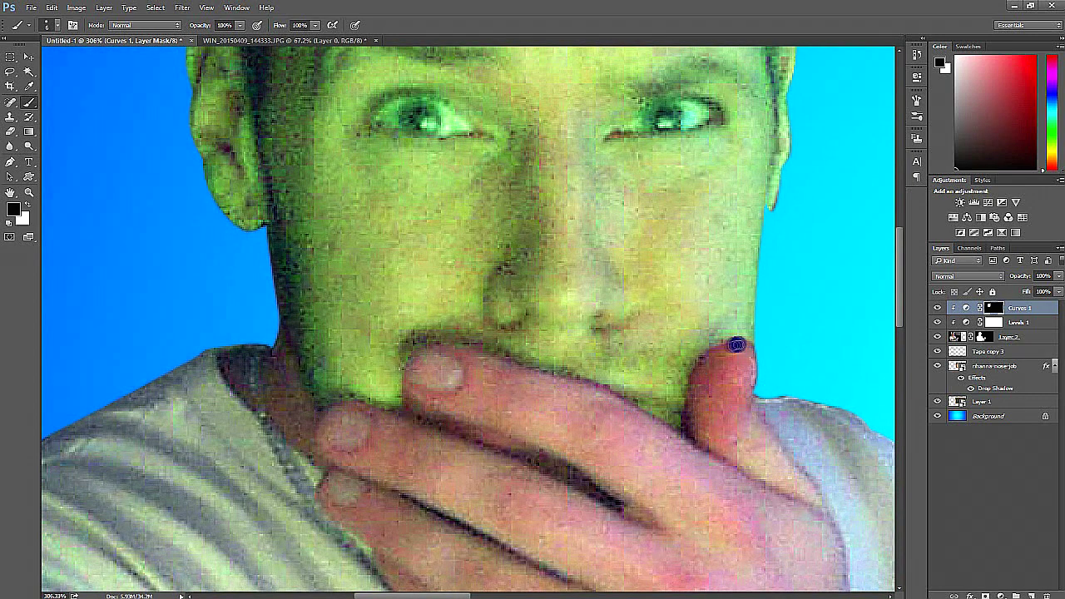
mouse_move(664, 121)
left_mouse_down()
mouse_move(691, 114)
mouse_move(641, 123)
left_mouse_up()
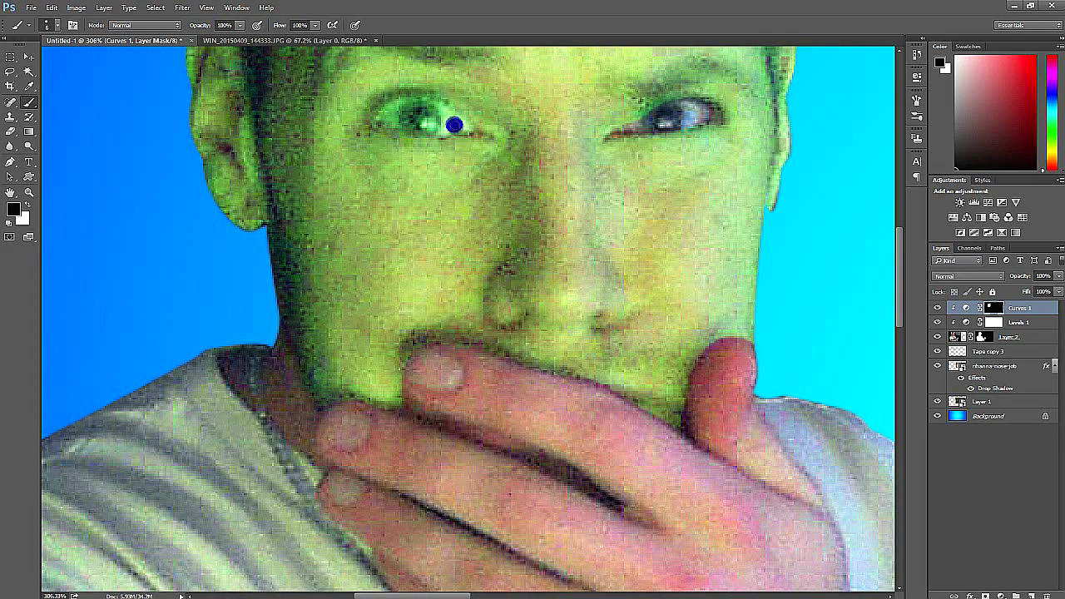
mouse_move(451, 124)
left_mouse_down()
mouse_move(463, 126)
mouse_move(398, 119)
left_mouse_up()
scroll(391, 118, "down", 5)
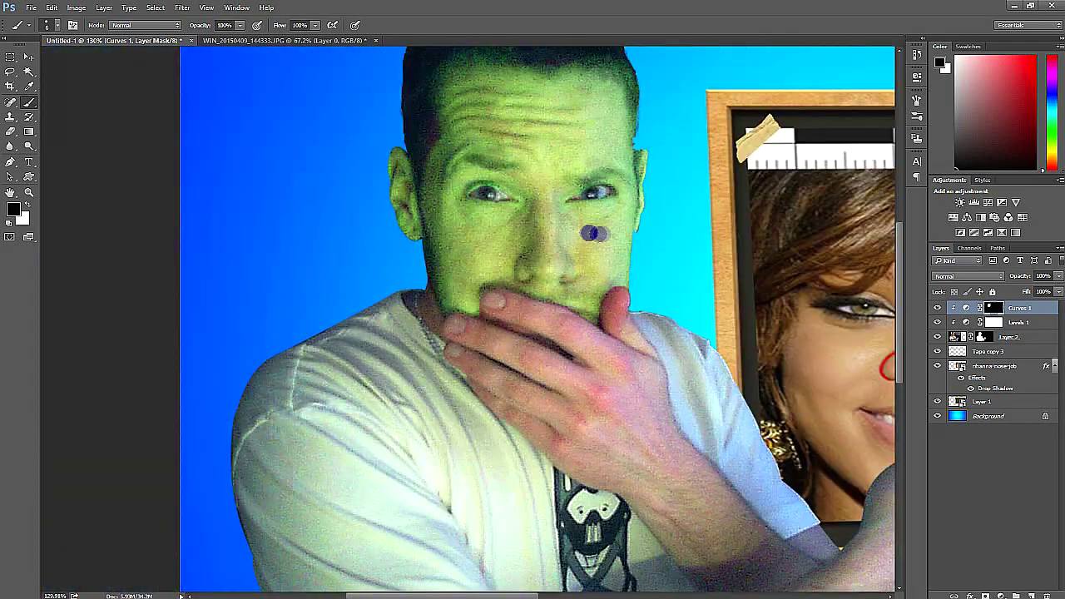
scroll(571, 231, "up", 4)
scroll(590, 198, "down", 4)
scroll(546, 217, "down", 2)
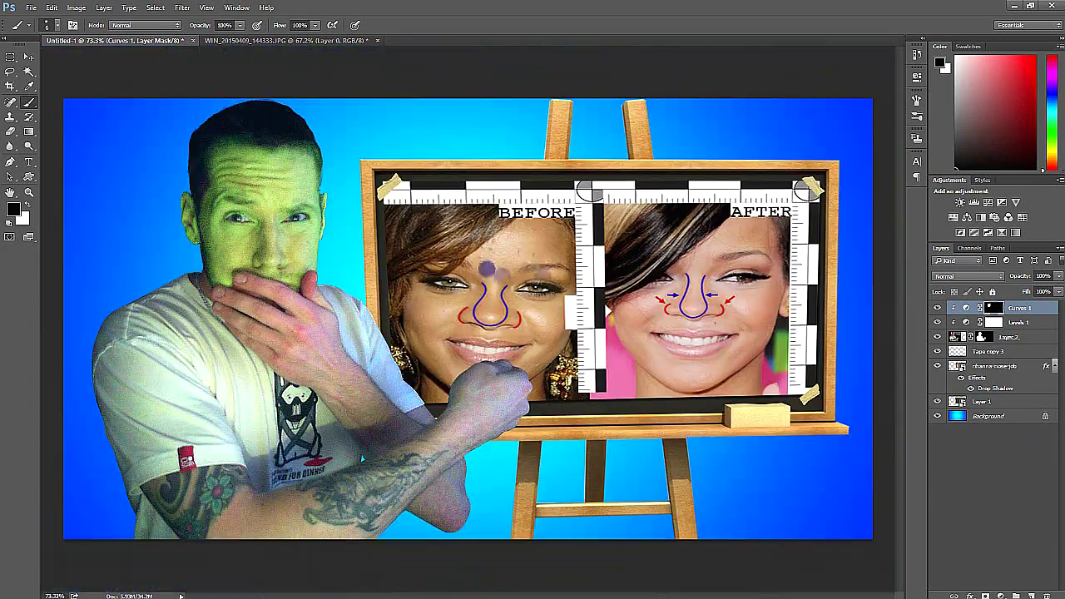
- Set Curves 1 Blend If so the tint affects only brighter underlying areas
left_click(1020, 307)
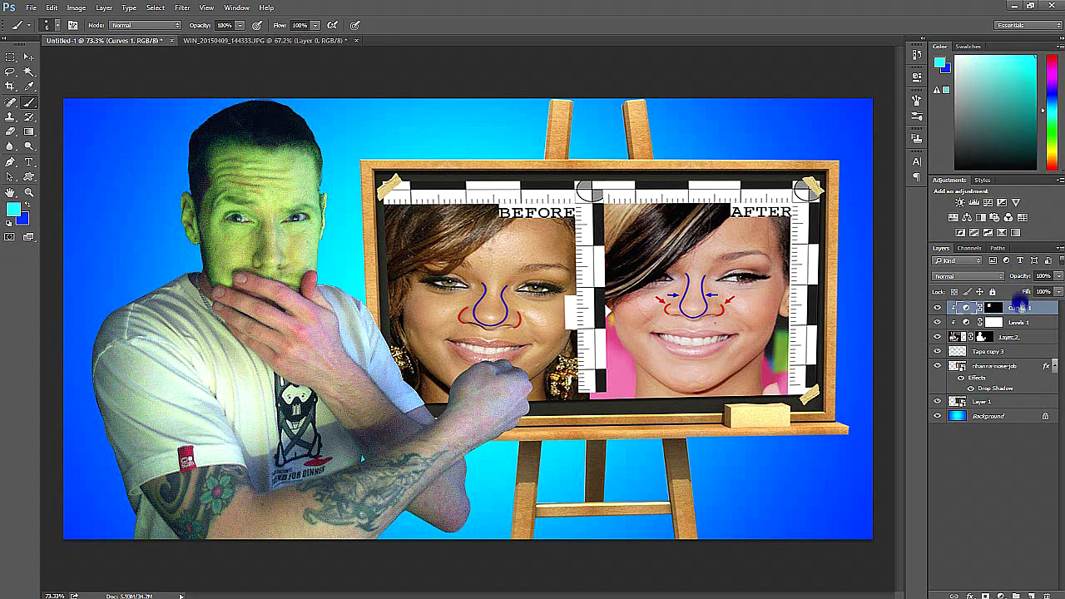
double_click(1053, 310)
left_click_drag(759, 359, 836, 356)
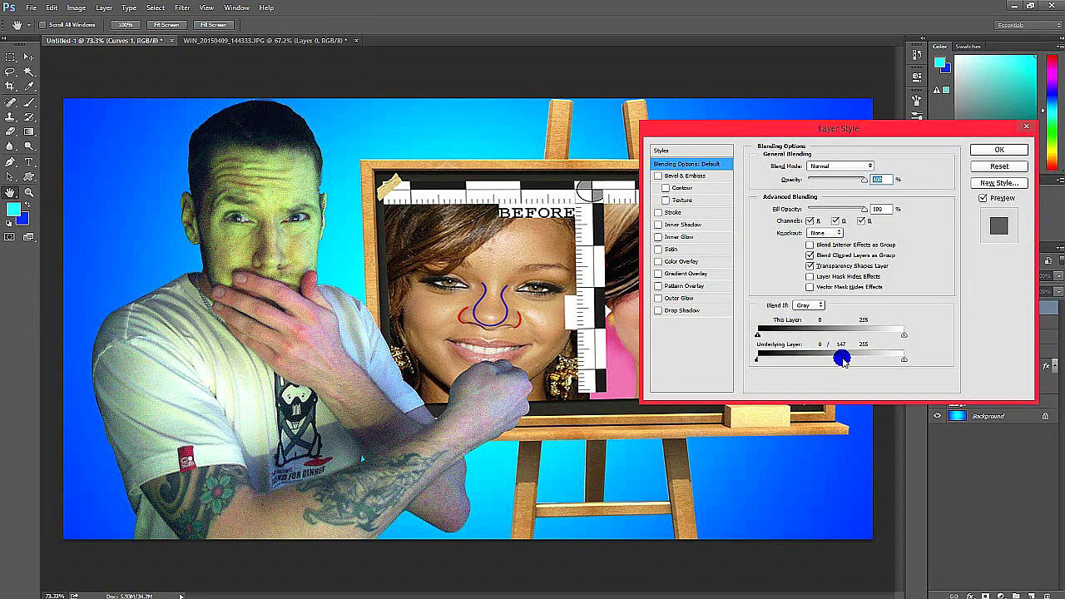
left_click(1000, 150)
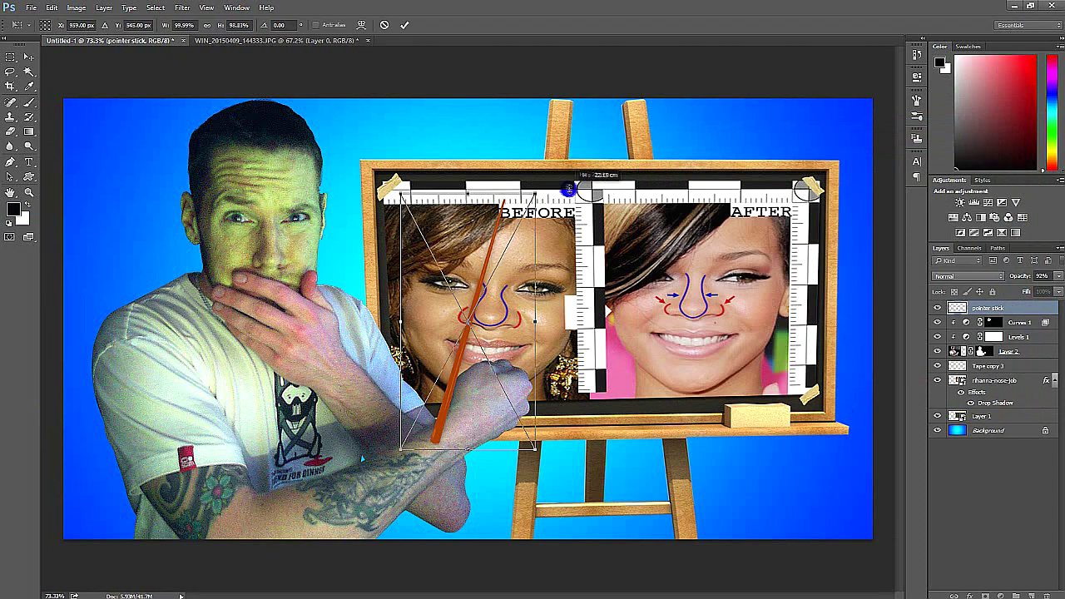
- Rotate the pointer stick to aim from the man's fist at the AFTER nose
mouse_move(571, 185)
left_mouse_down()
mouse_move(559, 316)
mouse_move(649, 195)
mouse_move(712, 250)
mouse_move(637, 207)
mouse_move(590, 333)
mouse_move(703, 287)
mouse_move(760, 240)
mouse_move(690, 275)
left_mouse_up()
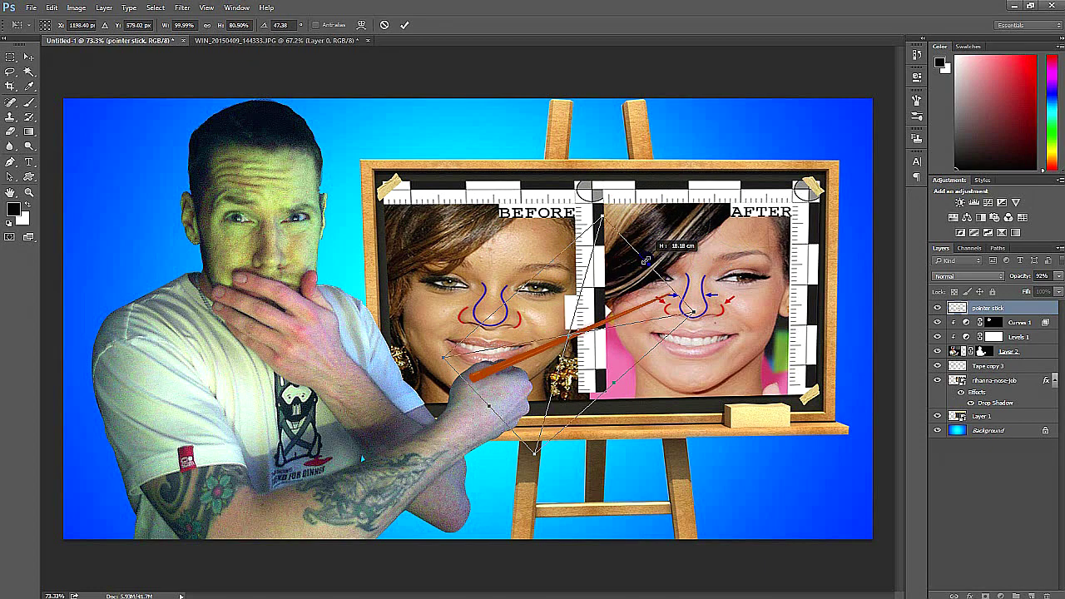
scroll(504, 374, "up", 2, "alt")
scroll(504, 374, "up", 2)
scroll(503, 374, "down", 2)
key("Return")
- Add a layer mask to the pointer stick, fading it briefly to see the fist beneath
key("b")
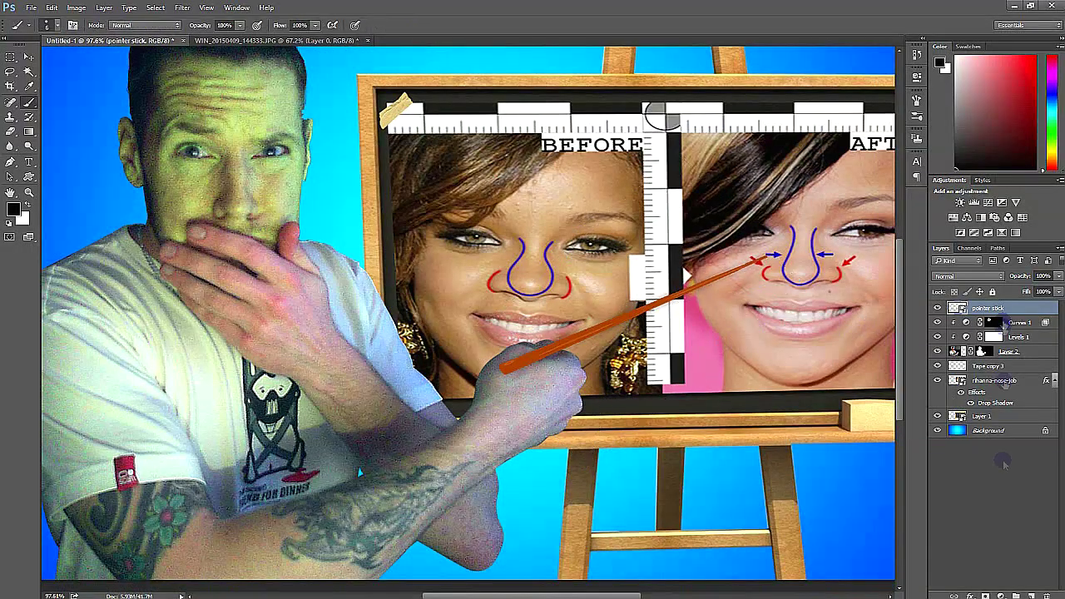
left_click(984, 595)
scroll(541, 366, "up", 5, "alt")
scroll(540, 366, "up", 1, "alt")
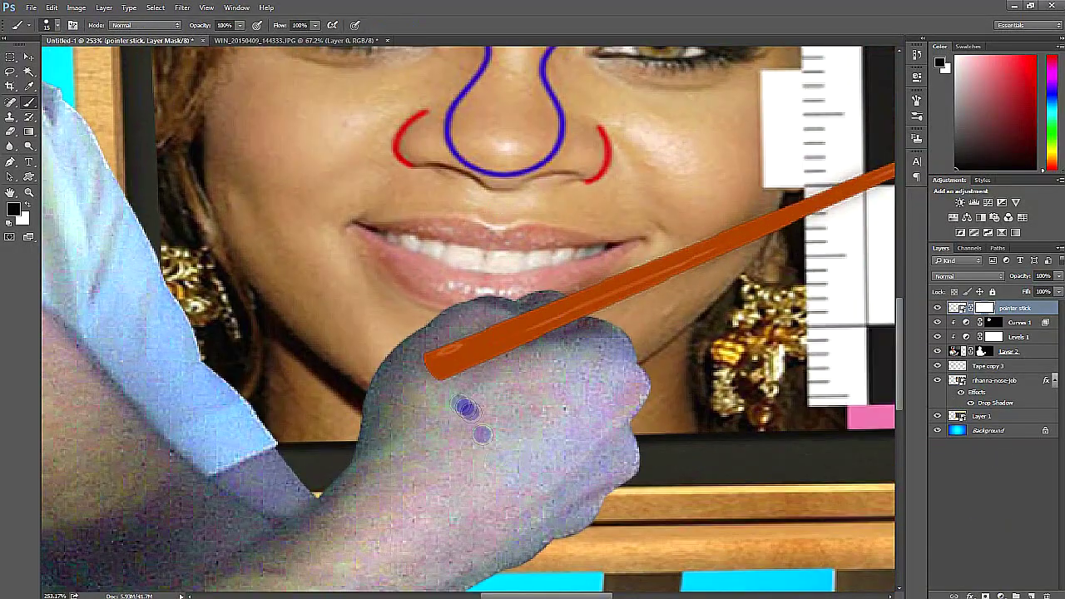
left_click_drag(1007, 278, 966, 280)
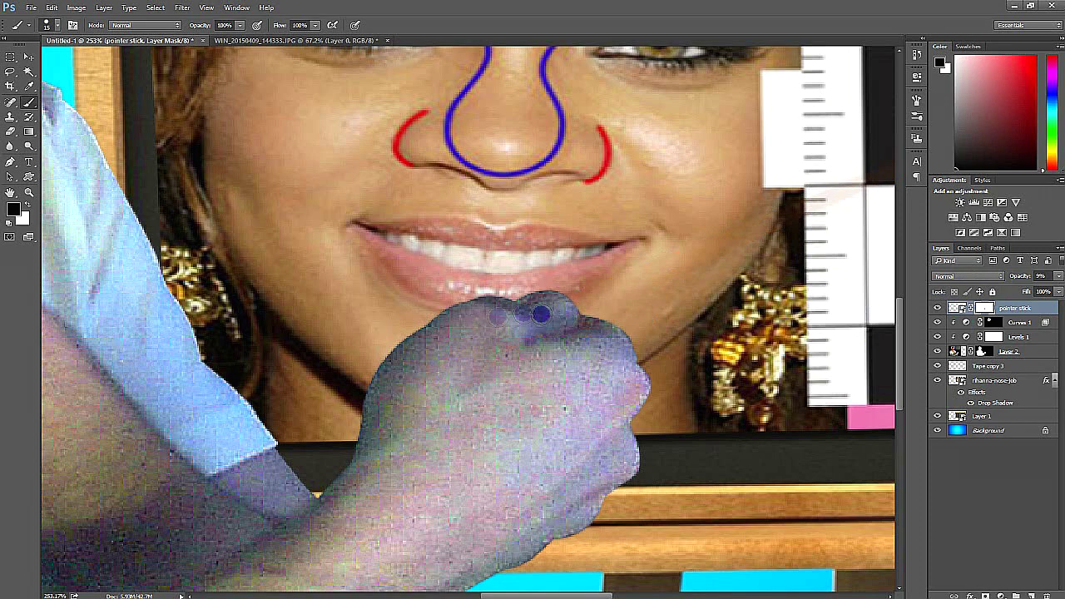
left_click_drag(1007, 278, 1051, 278)
key("ctrl+0")
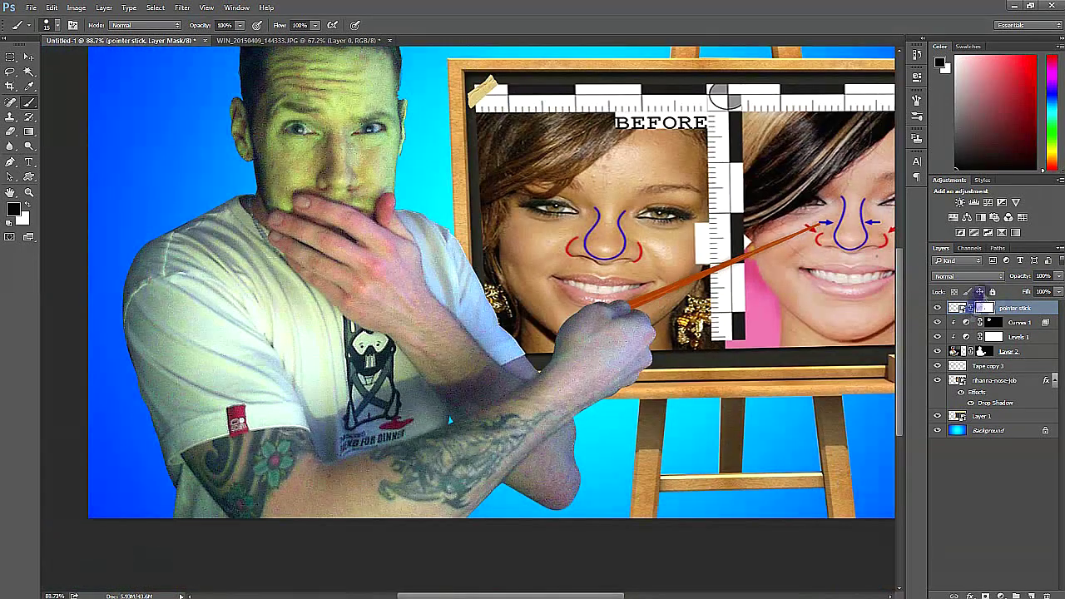
left_click(999, 596)
- Darken the pointer stick to deeper red with a Levels layer adjusting Blue and Red
left_click(1011, 443)
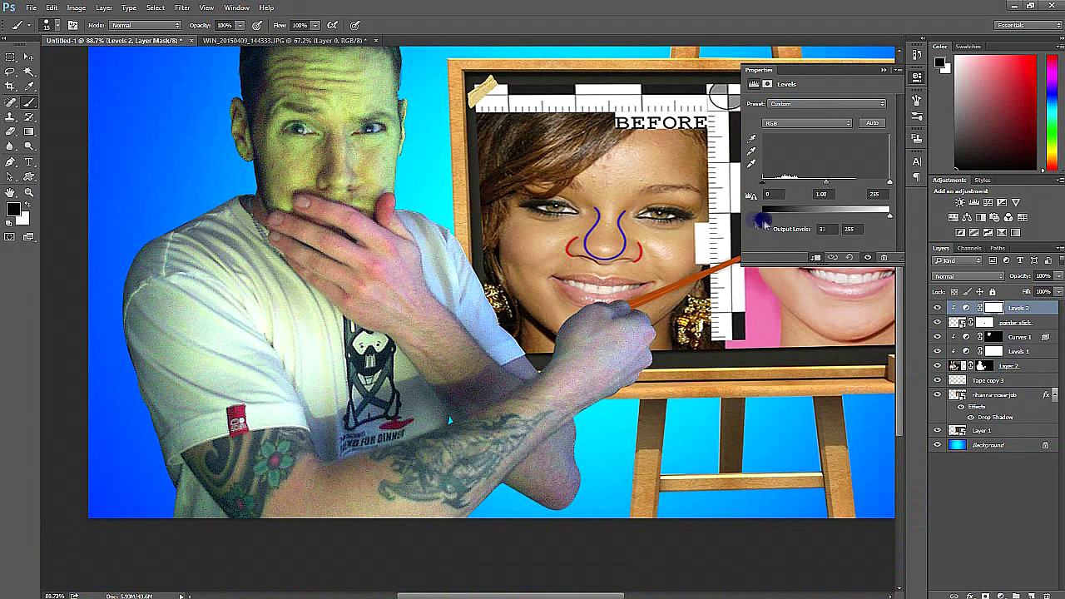
left_click_drag(762, 181, 783, 188)
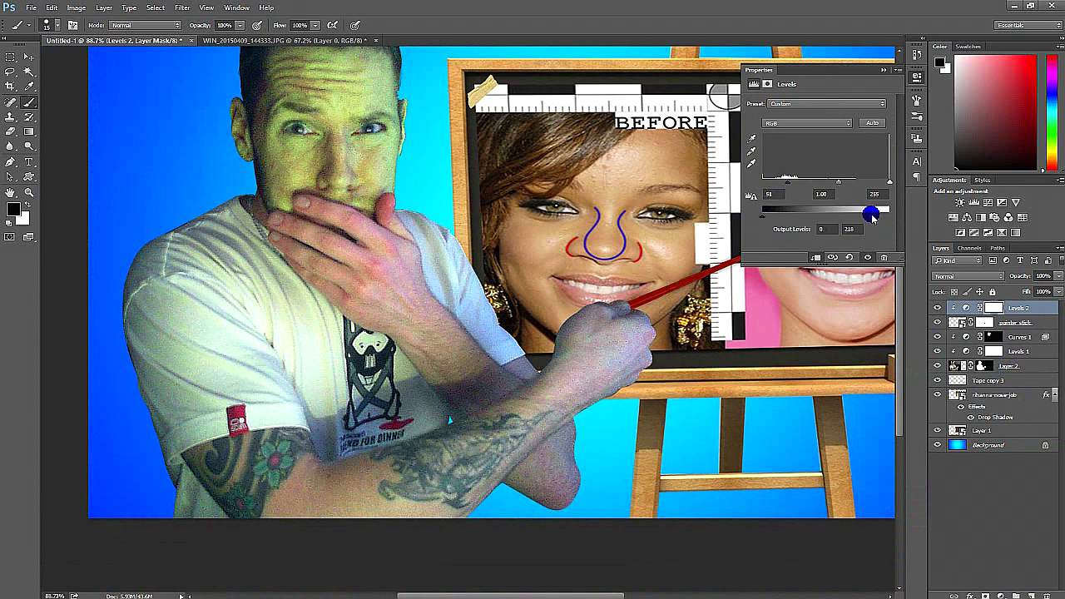
left_click_drag(846, 71, 832, 327)
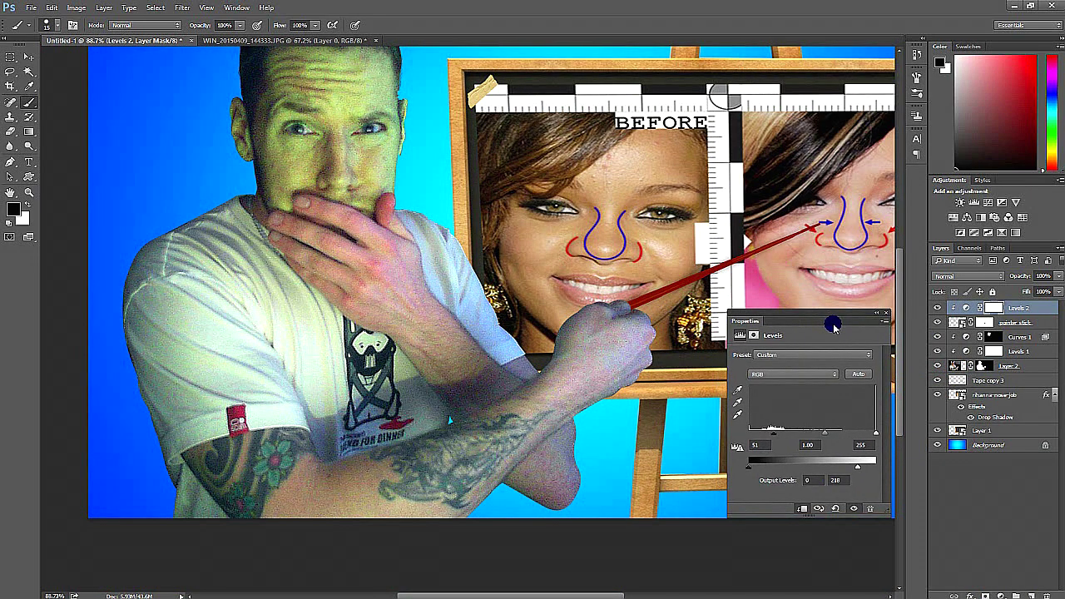
left_click(773, 374)
left_click(769, 412)
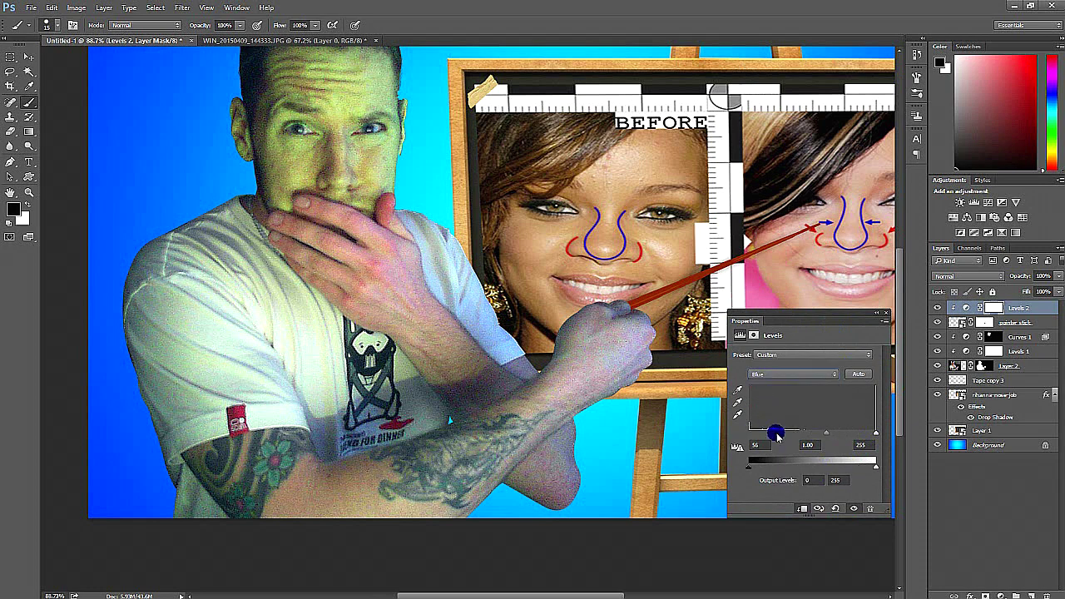
left_click(762, 381)
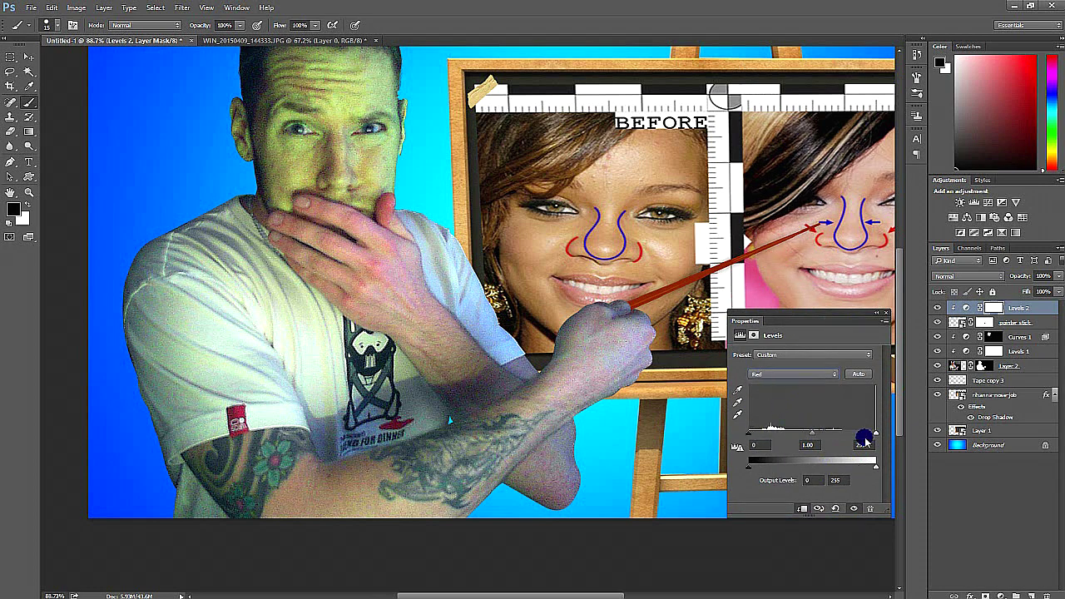
left_click(876, 312)
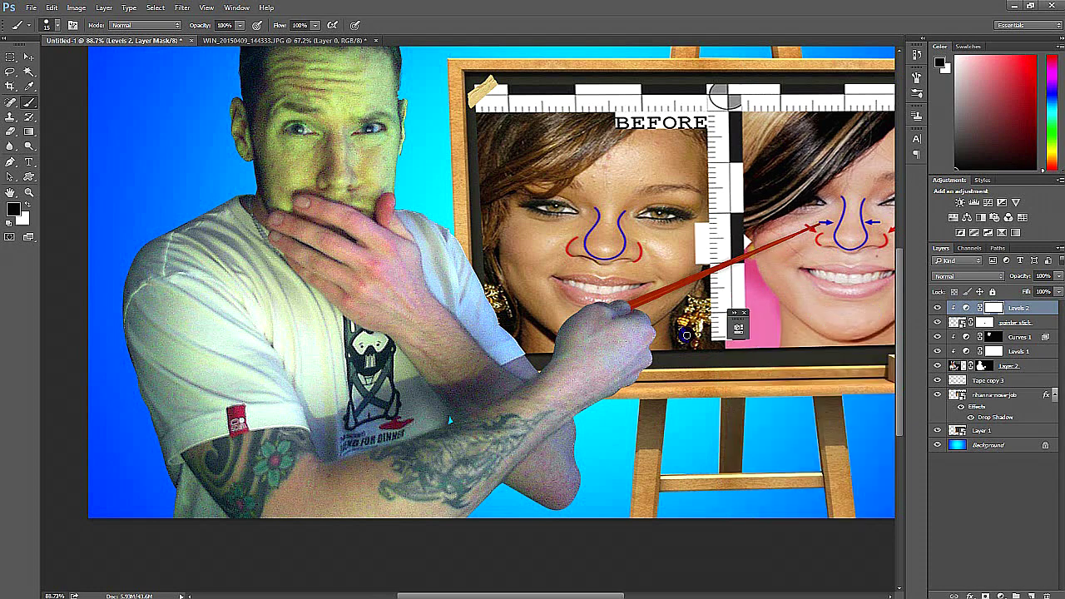
double_click(1023, 322)
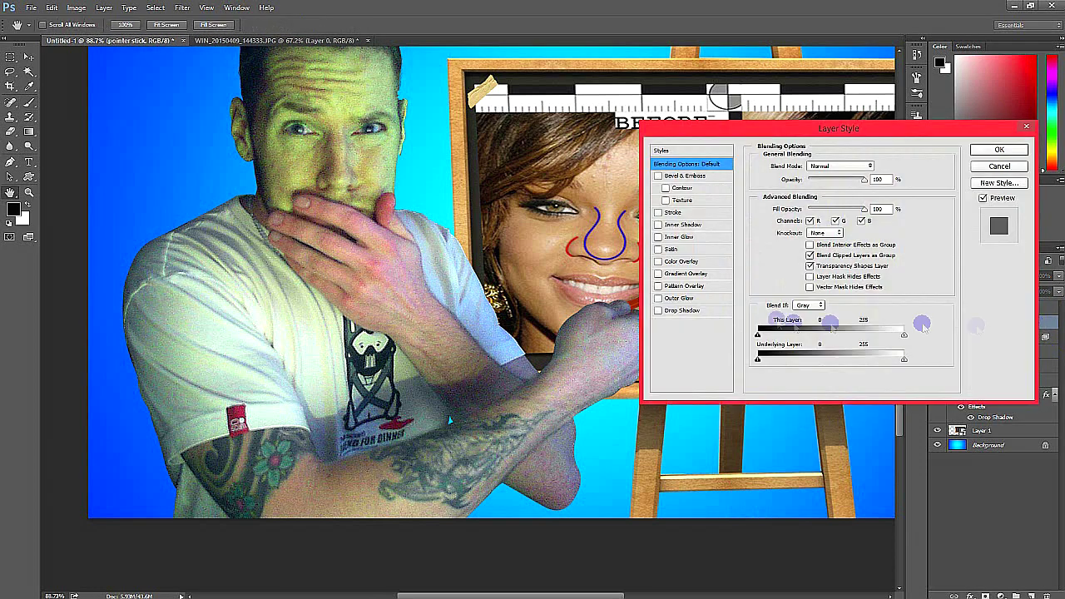
- Add drop shadows to the pointer stick, adjusting its opacity, and to the Tape copy 3 layer
left_click(687, 323)
left_click_drag(851, 135, 855, 213)
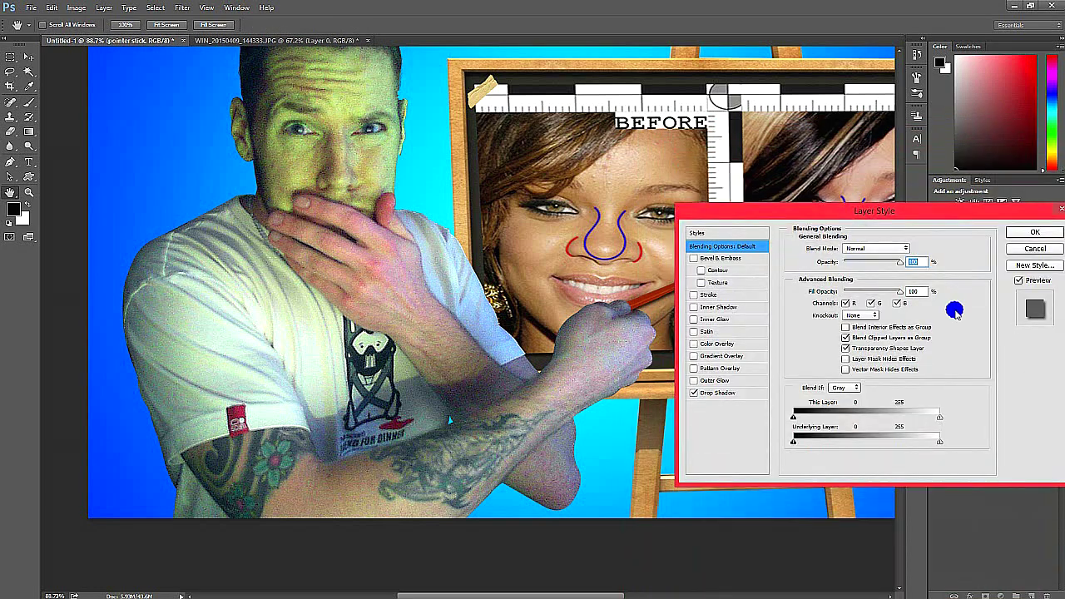
left_click(717, 392)
left_click(905, 252)
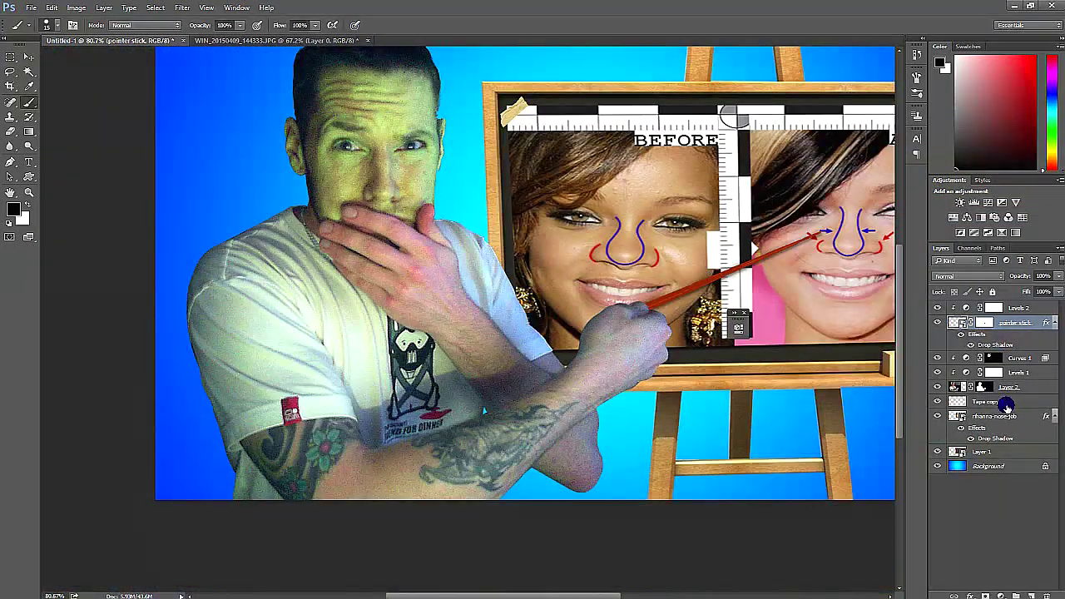
double_click(1007, 405)
left_click(231, 379)
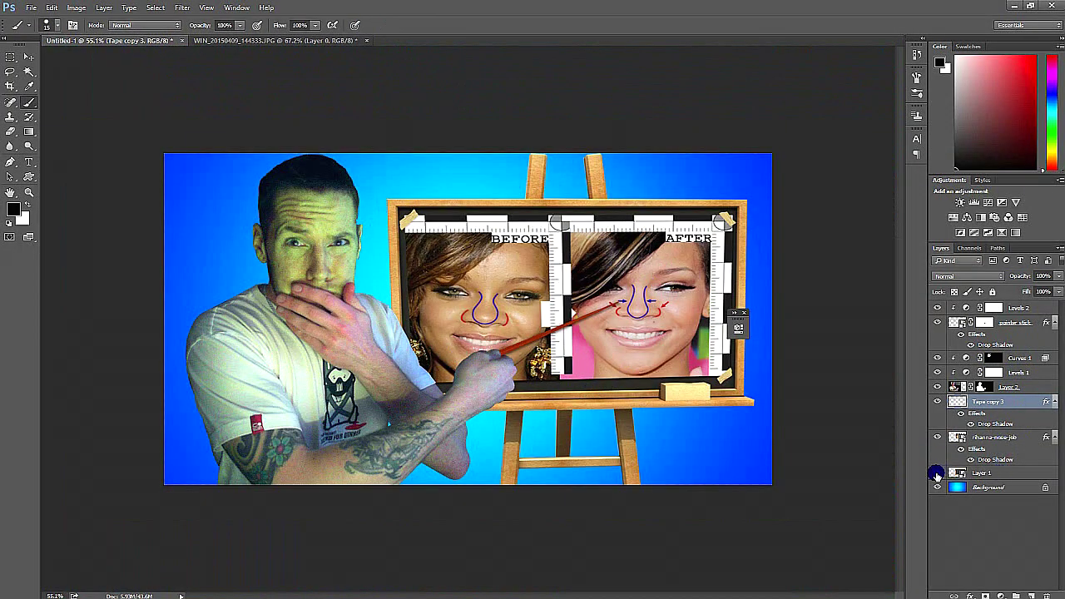
- Give the man's Layer 2 a drop shadow at a 108° angle with adjusted opacity
double_click(939, 388)
left_click_drag(387, 189, 697, 189)
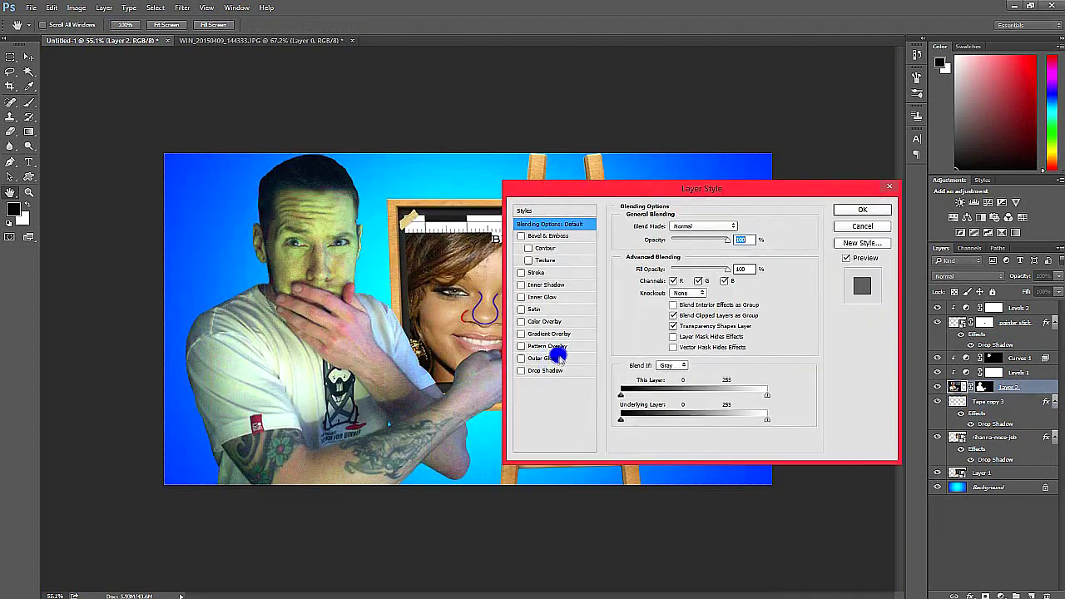
left_click(556, 272)
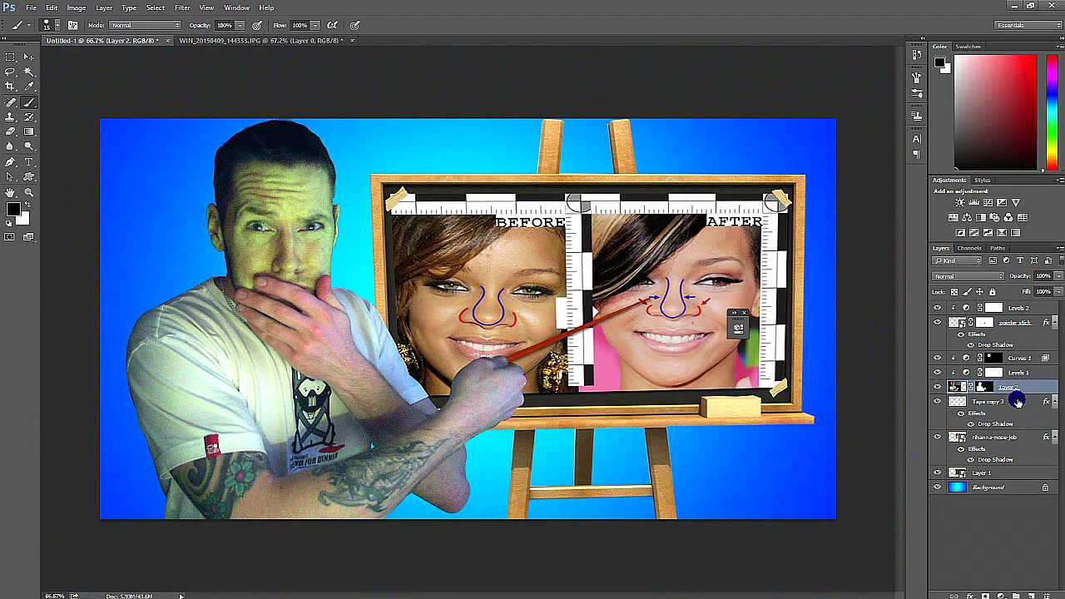
double_click(1015, 389)
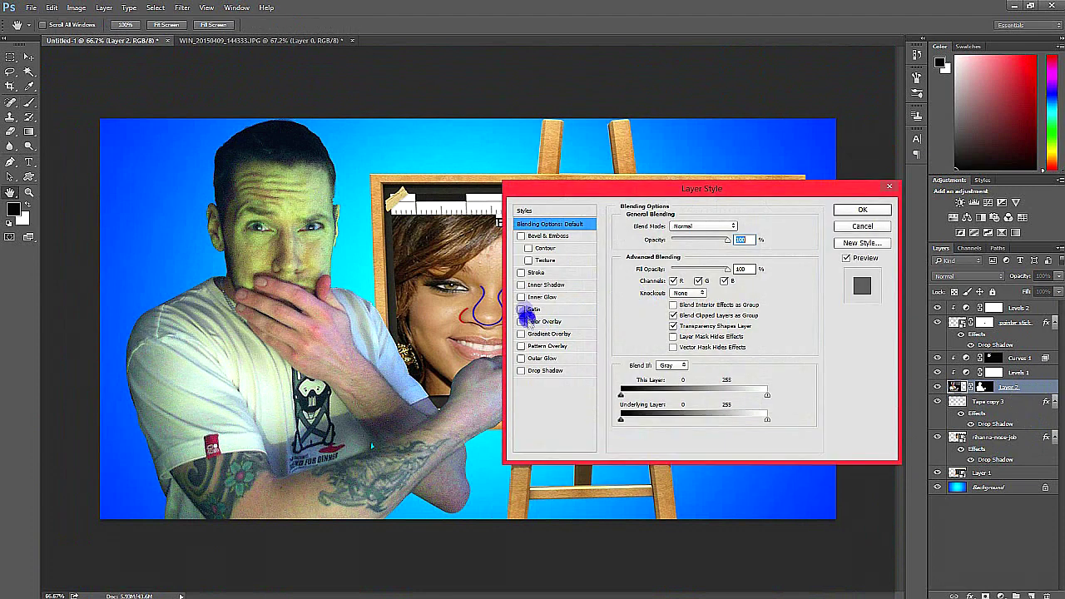
left_click(533, 370)
left_click(691, 259)
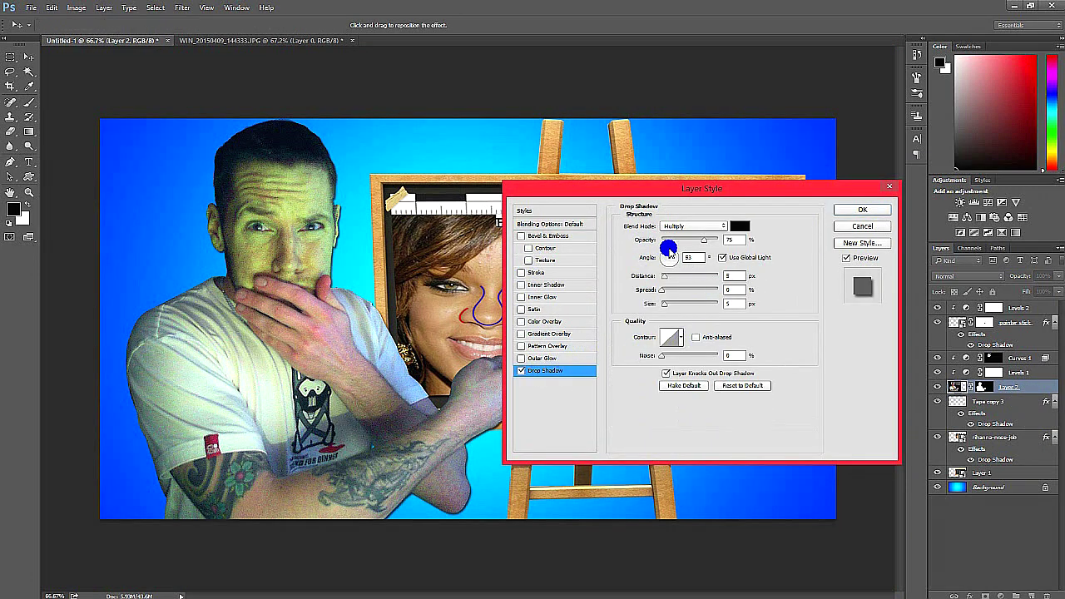
left_click_drag(668, 248, 668, 244)
left_click(689, 239)
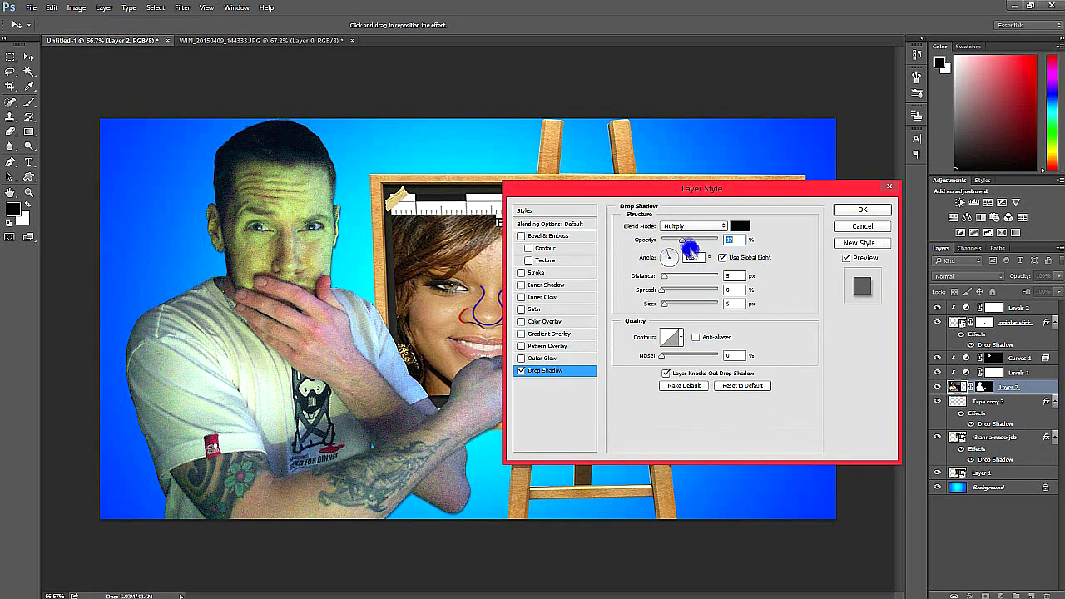
left_click(862, 210)
- Save the completed nose before/after thumbnail composite as a new file via File > Save As
key("b")
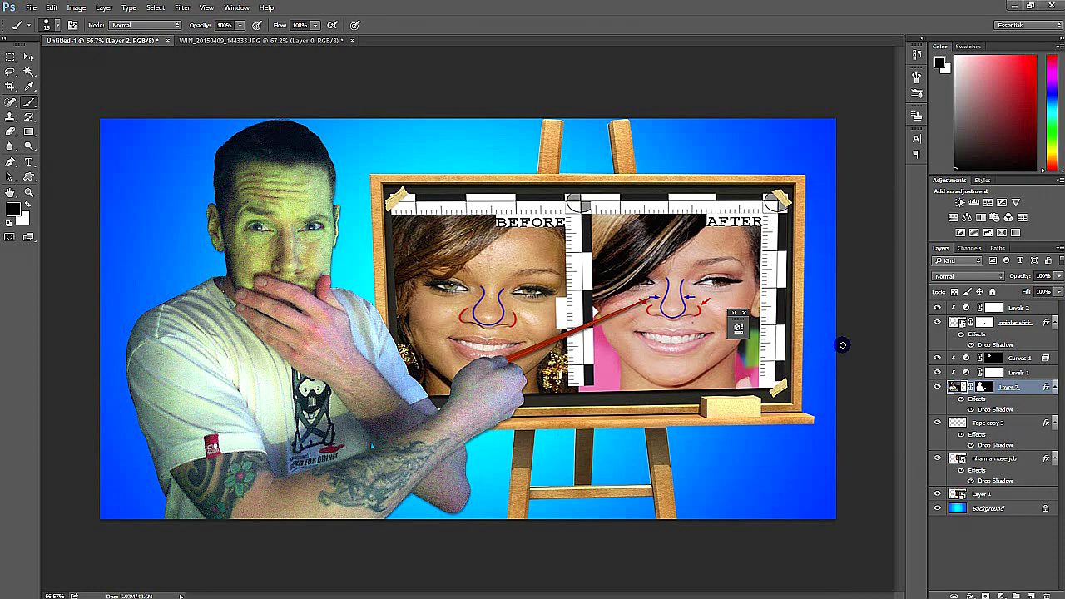
left_click(30, 8)
left_click(38, 133)
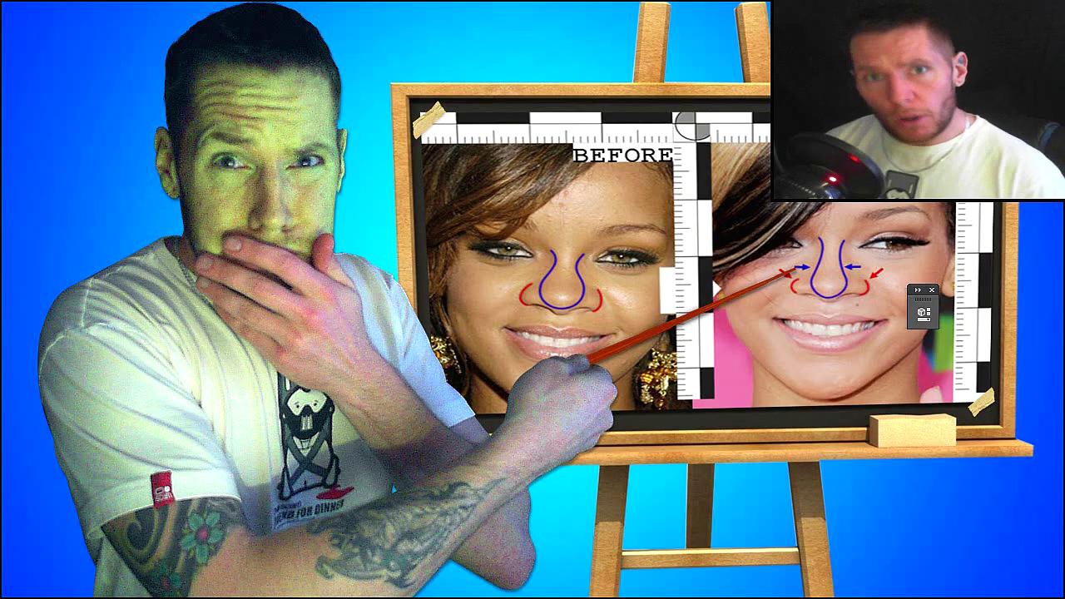